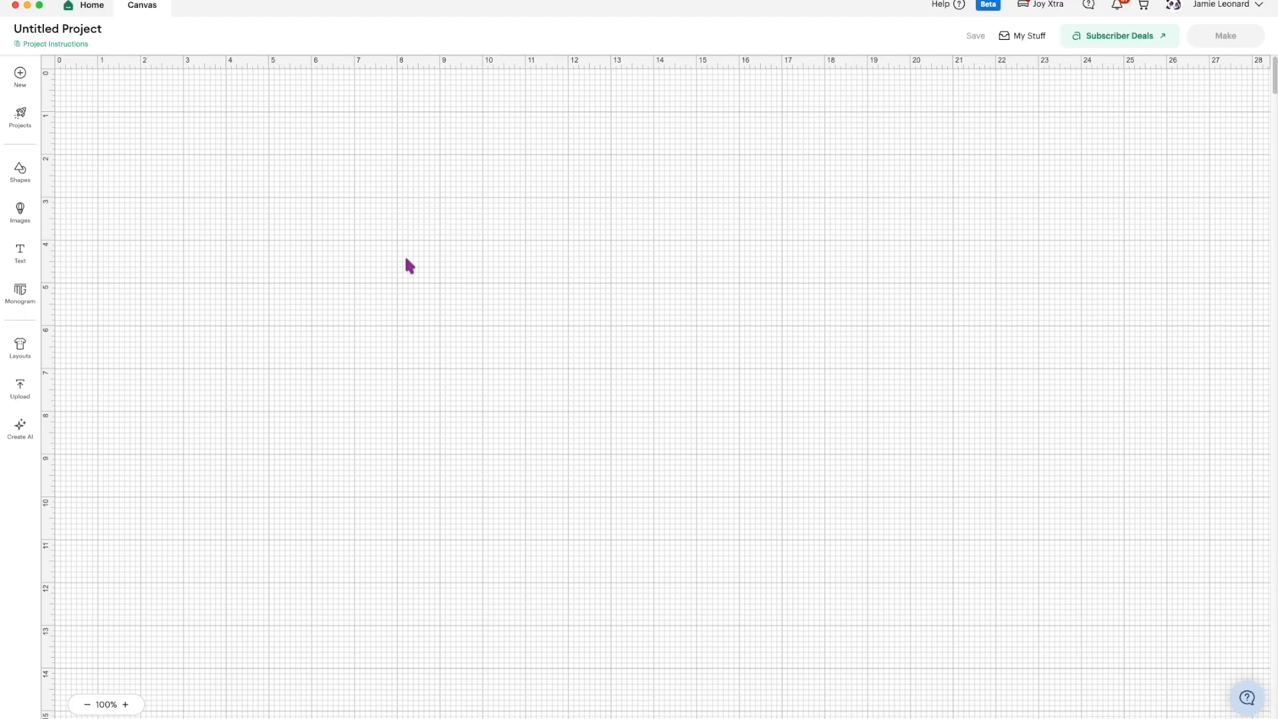
# Step: Add the text "Text testing" to the canvas and place it about 5 in across and 2.5 in down
pyautogui.click(22, 256)
pyautogui.click(145, 261)
pyautogui.click(21, 254)
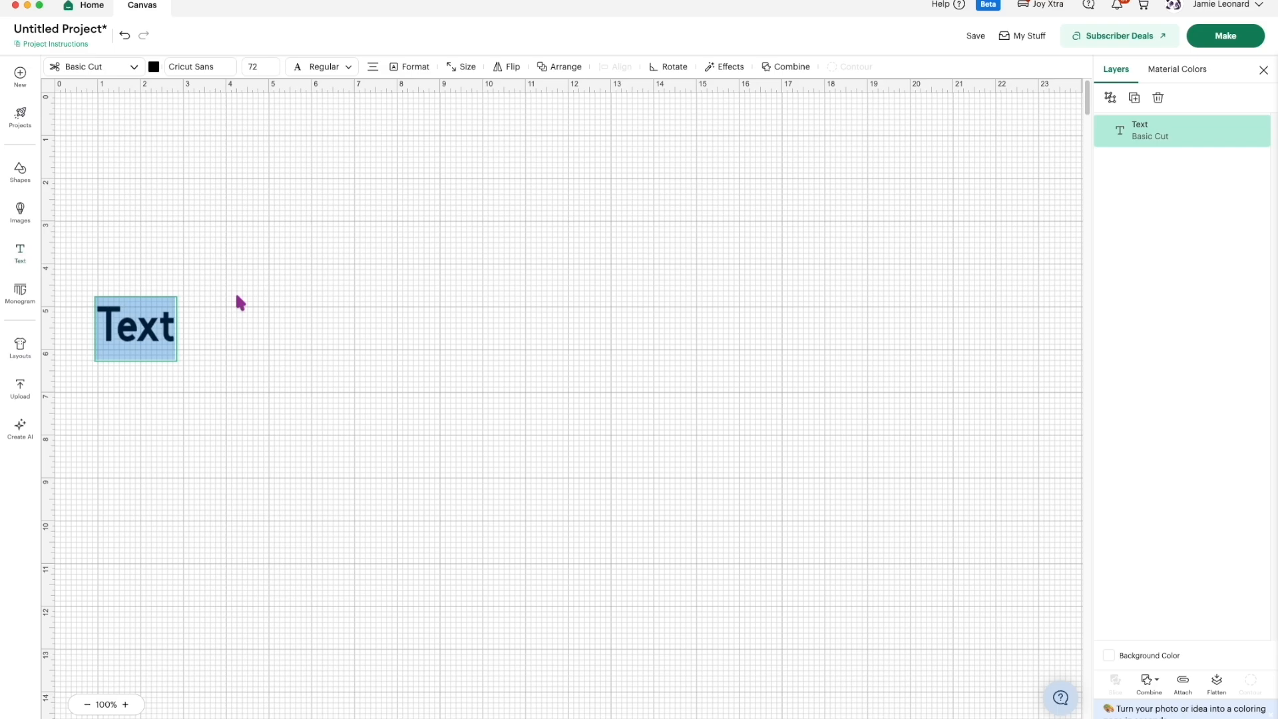
pyautogui.write('Text')
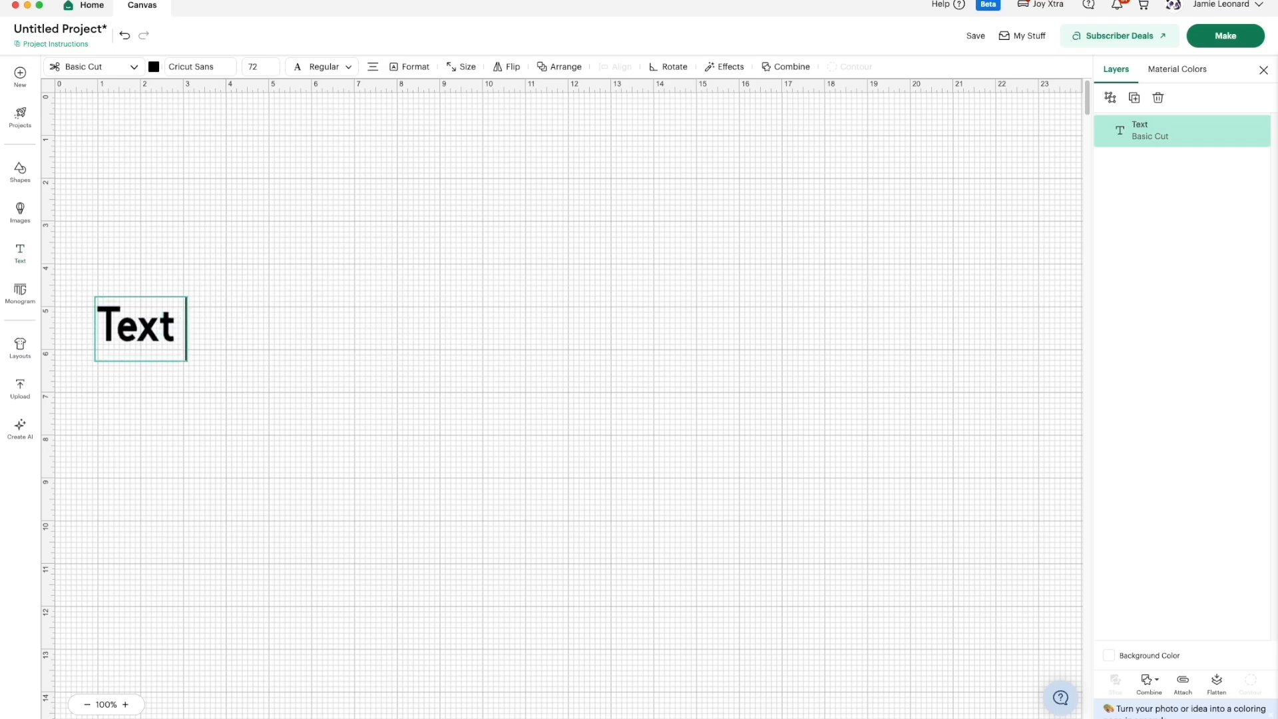
pyautogui.write(' testing')
pyautogui.click(203, 429)
pyautogui.moveTo(199, 336); pyautogui.dragTo(377, 230)
pyautogui.click(24, 256)
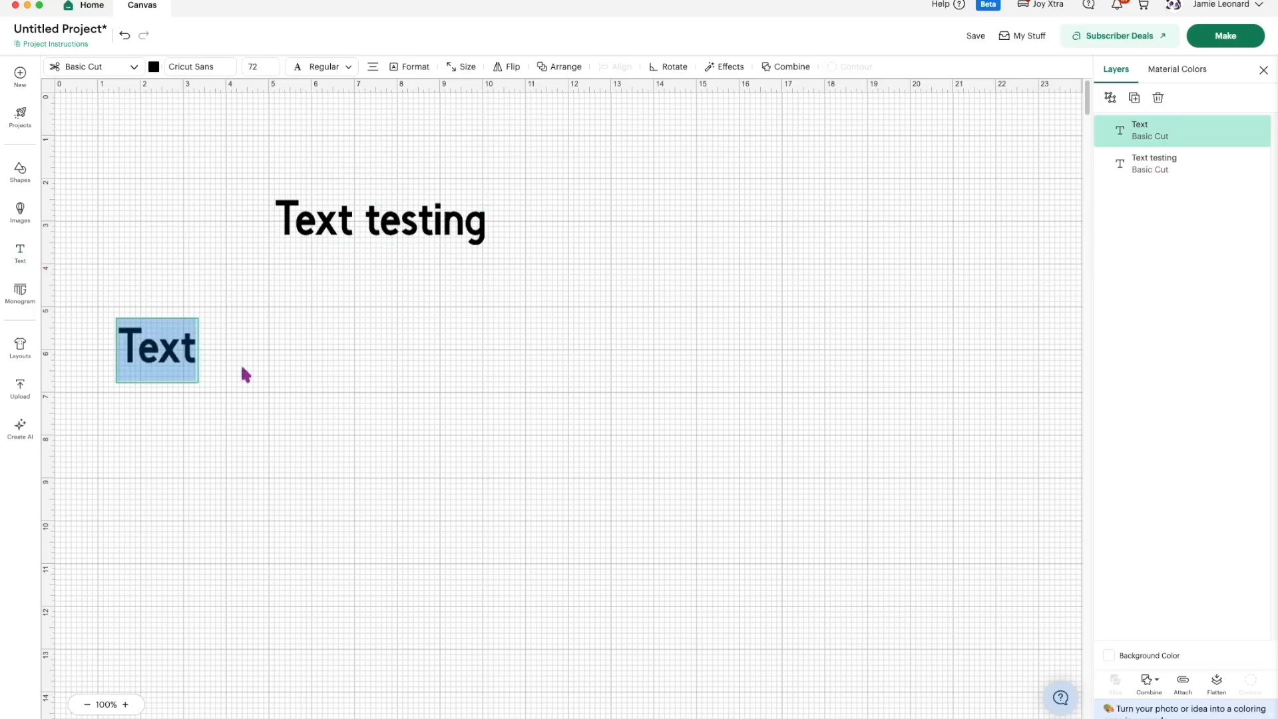
pyautogui.press('BackSpace')
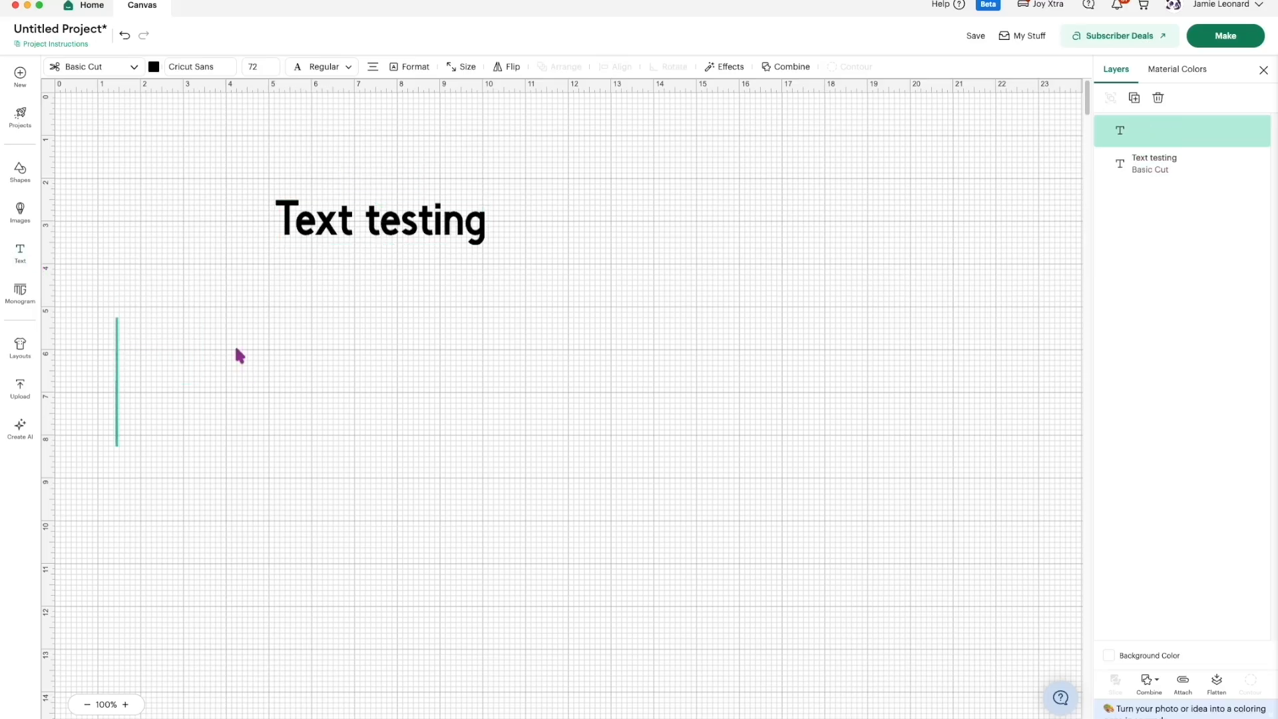
pyautogui.click(124, 346)
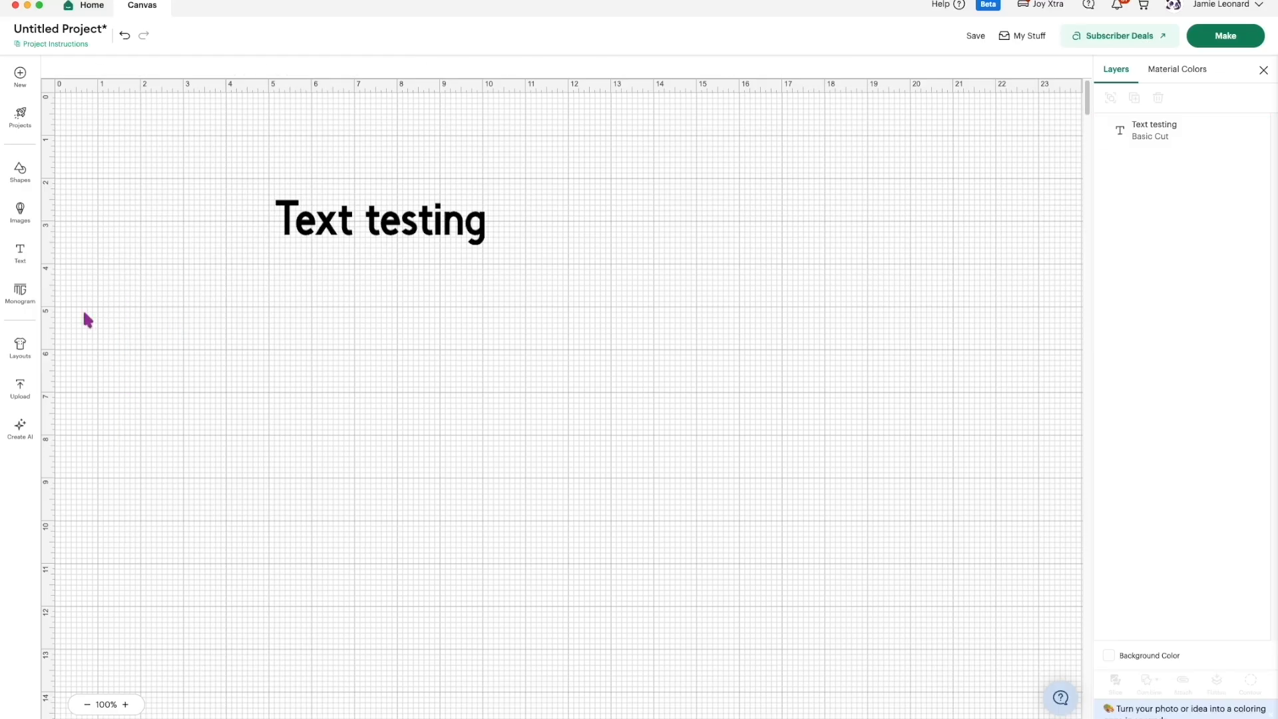
# Step: Add a second text object with "Text" on the first line and "Testing" on the second
pyautogui.click(16, 253)
pyautogui.write('Text')
pyautogui.press('Return')
pyautogui.write('Testing')
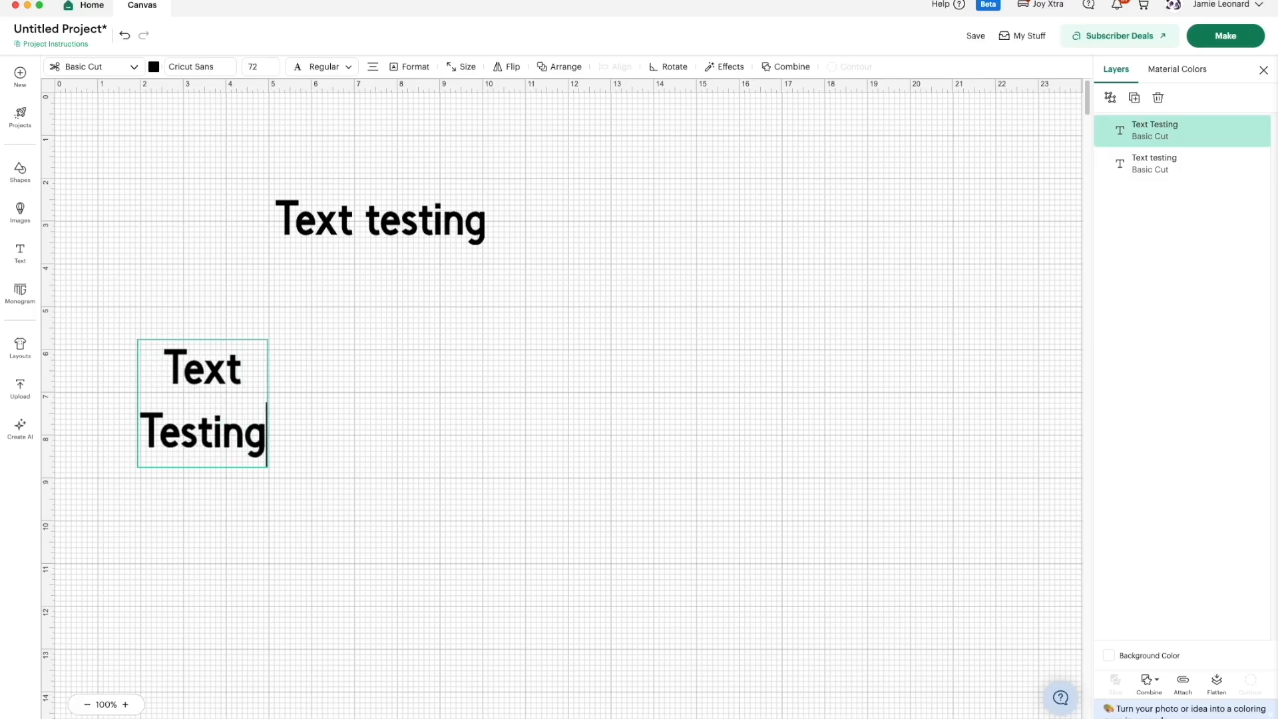
pyautogui.click(203, 381)
pyautogui.click(305, 440)
# Step: Move the two-line text beneath the single-line text, to about X 6.1 in and Y 4.9 in
pyautogui.click(244, 433)
pyautogui.moveTo(203, 389); pyautogui.dragTo(359, 336)
pyautogui.click(200, 409)
pyautogui.click(255, 389)
pyautogui.click(209, 408)
pyautogui.moveTo(203, 404); pyautogui.dragTo(335, 359)
pyautogui.moveTo(210, 434); pyautogui.dragTo(386, 387)
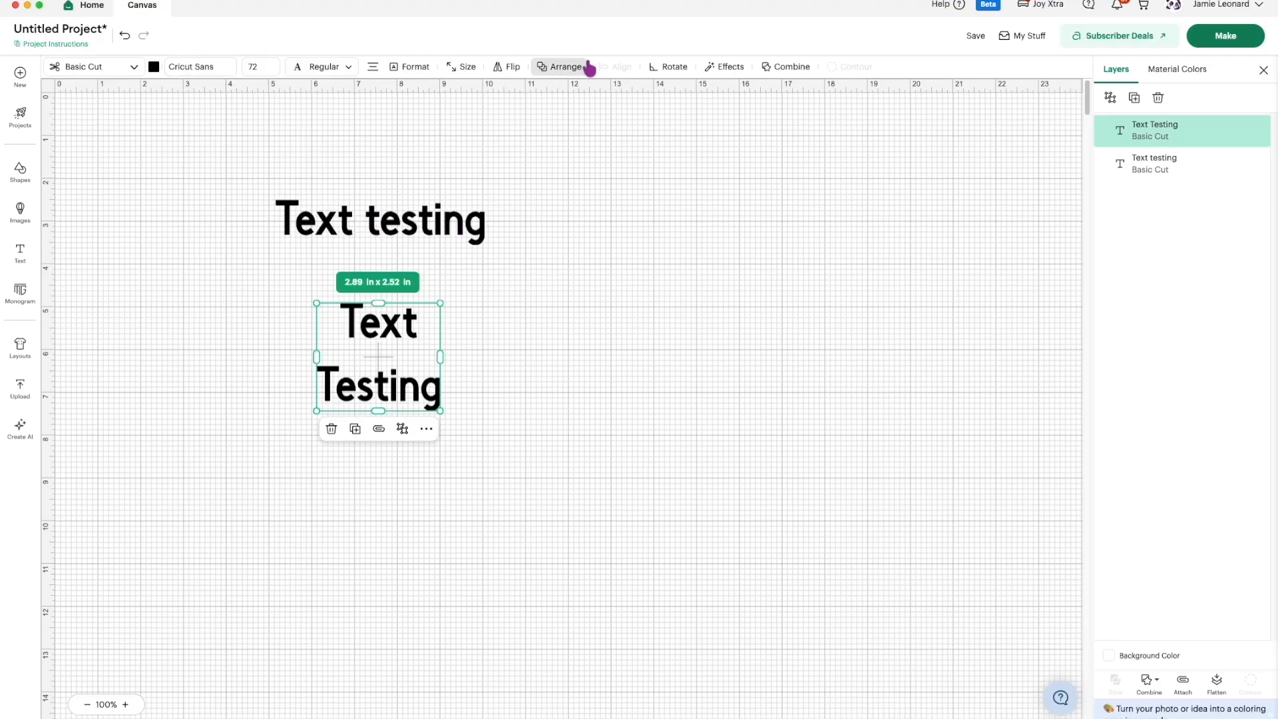
# Step: Apply an offset of 0.167 in with rounded corners and Weld Offsets enabled to the two-line text
pyautogui.click(780, 69)
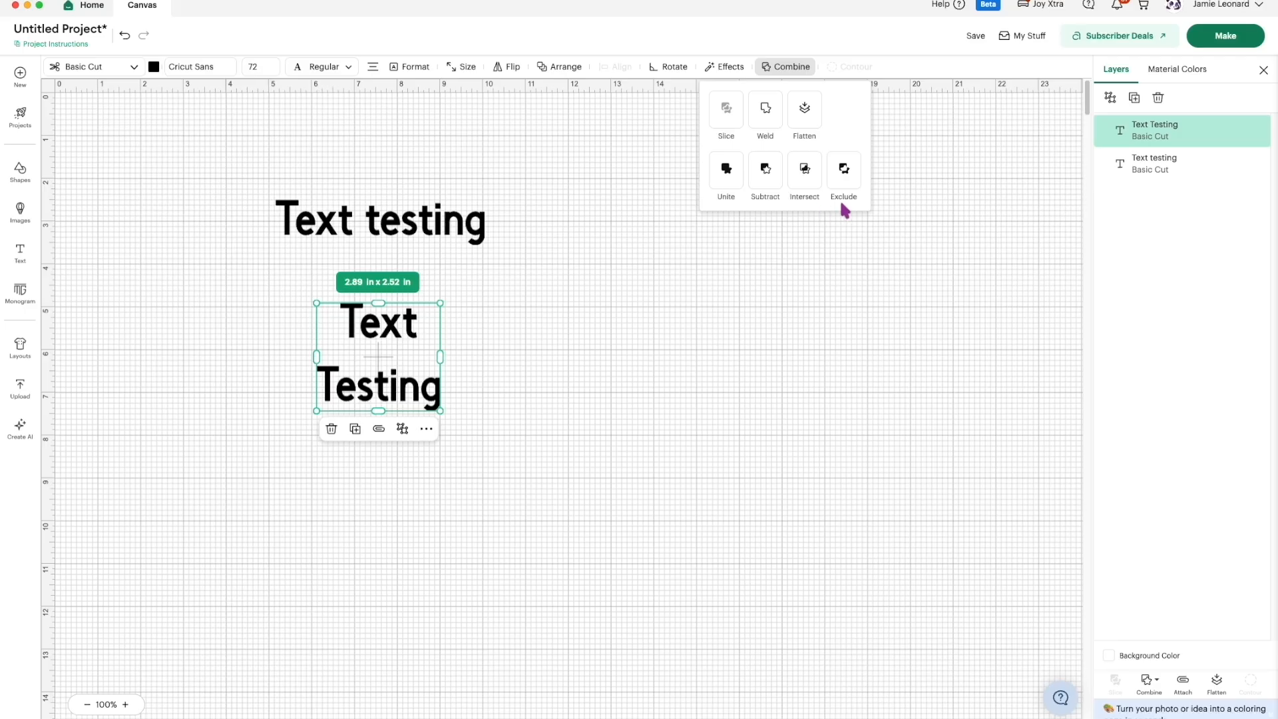
pyautogui.click(731, 71)
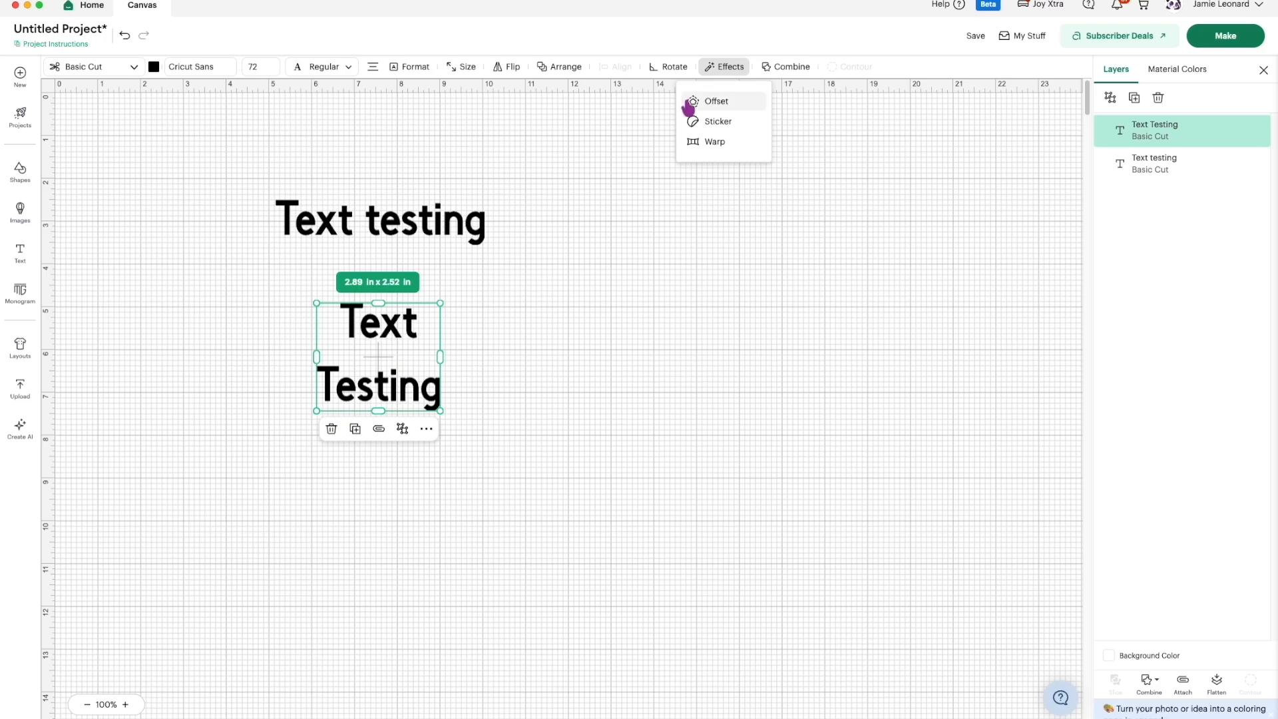
pyautogui.click(706, 103)
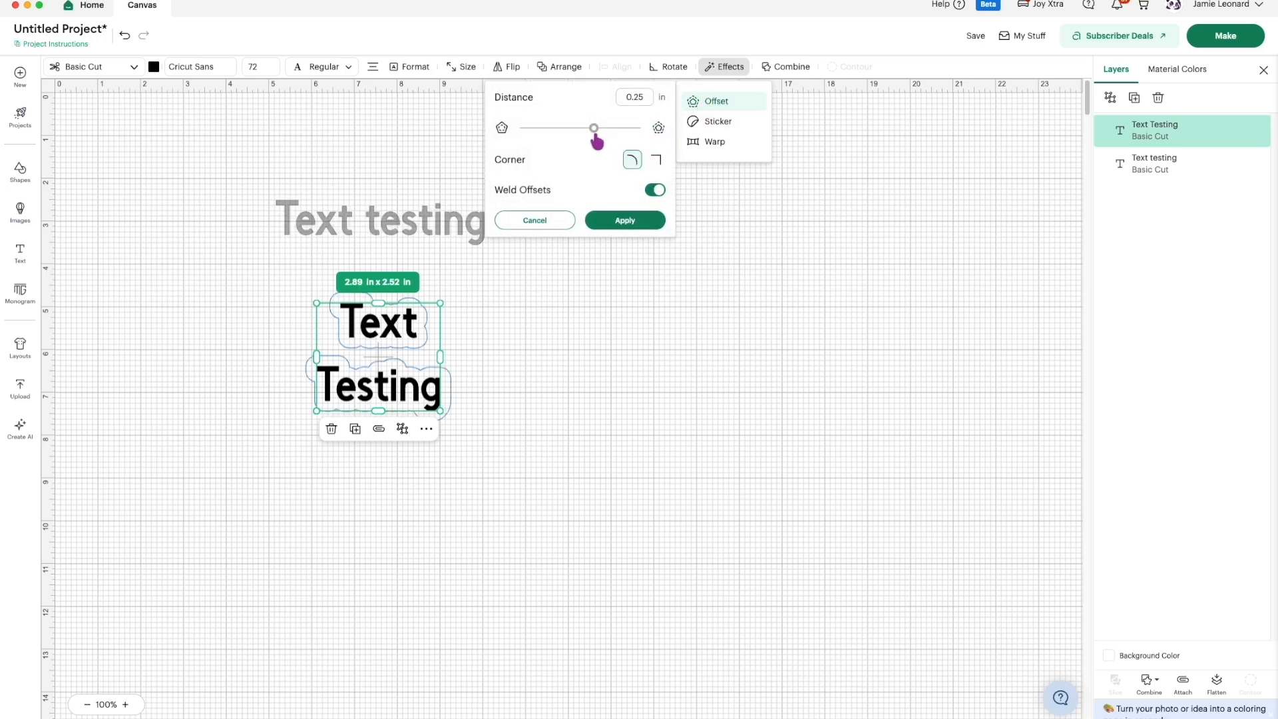
pyautogui.moveTo(595, 135); pyautogui.dragTo(591, 136)
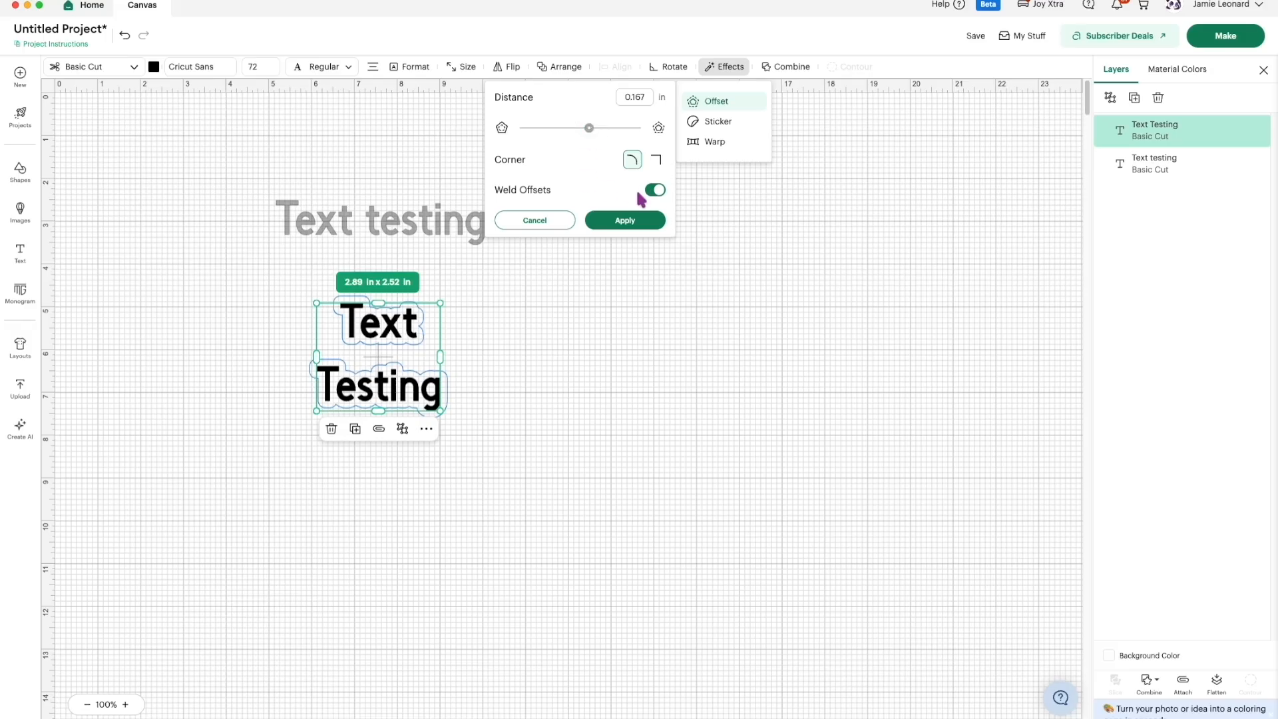
pyautogui.click(626, 221)
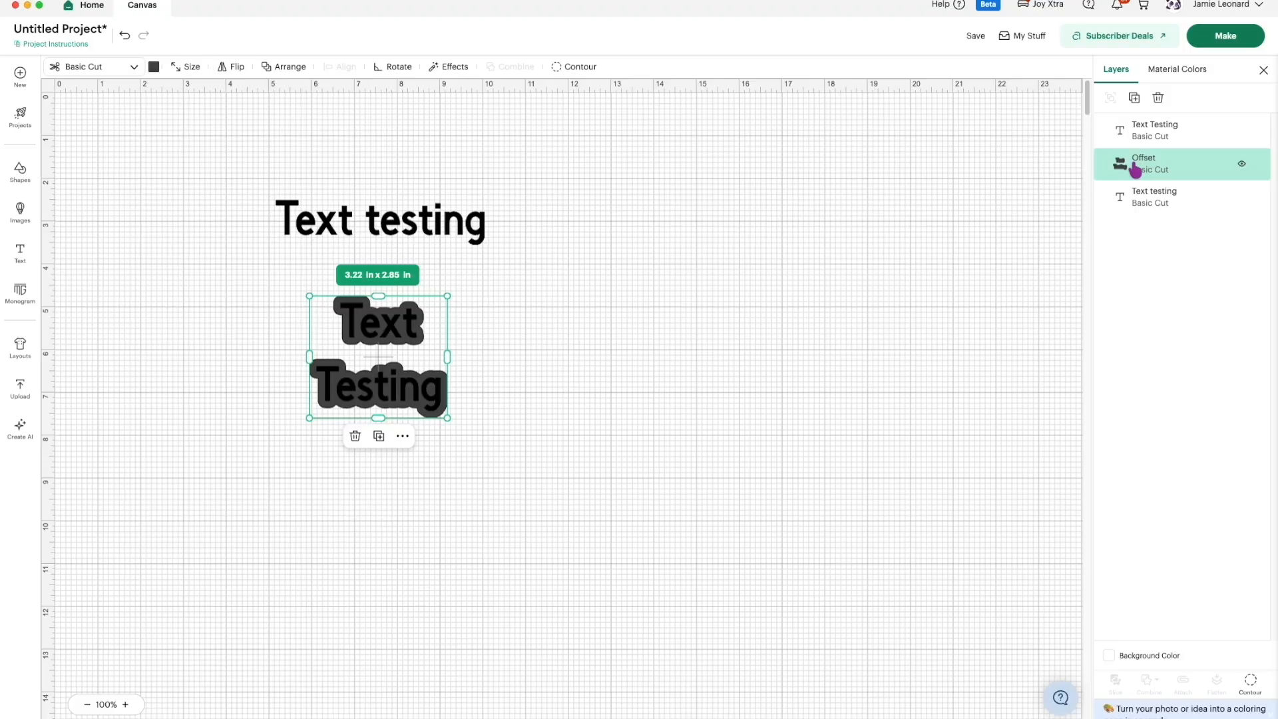
# Step: Recolor the offset layer behind the two-line text light purple
pyautogui.click(153, 67)
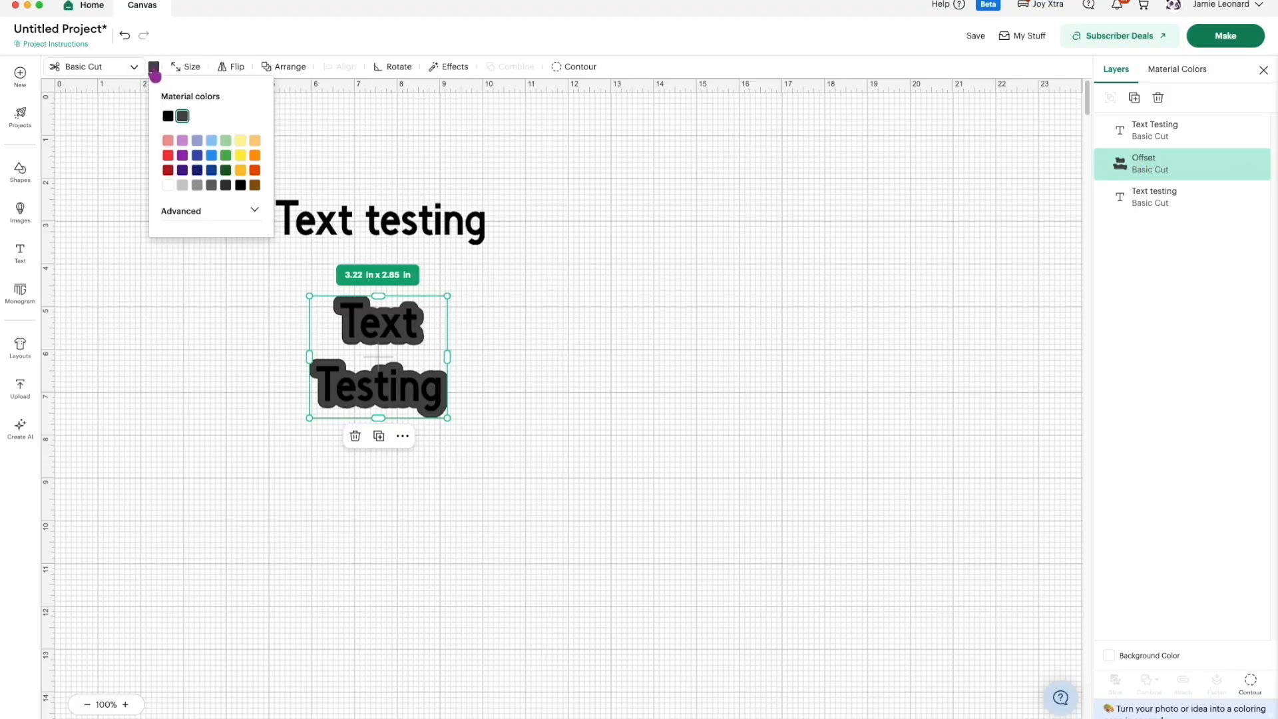
pyautogui.click(182, 141)
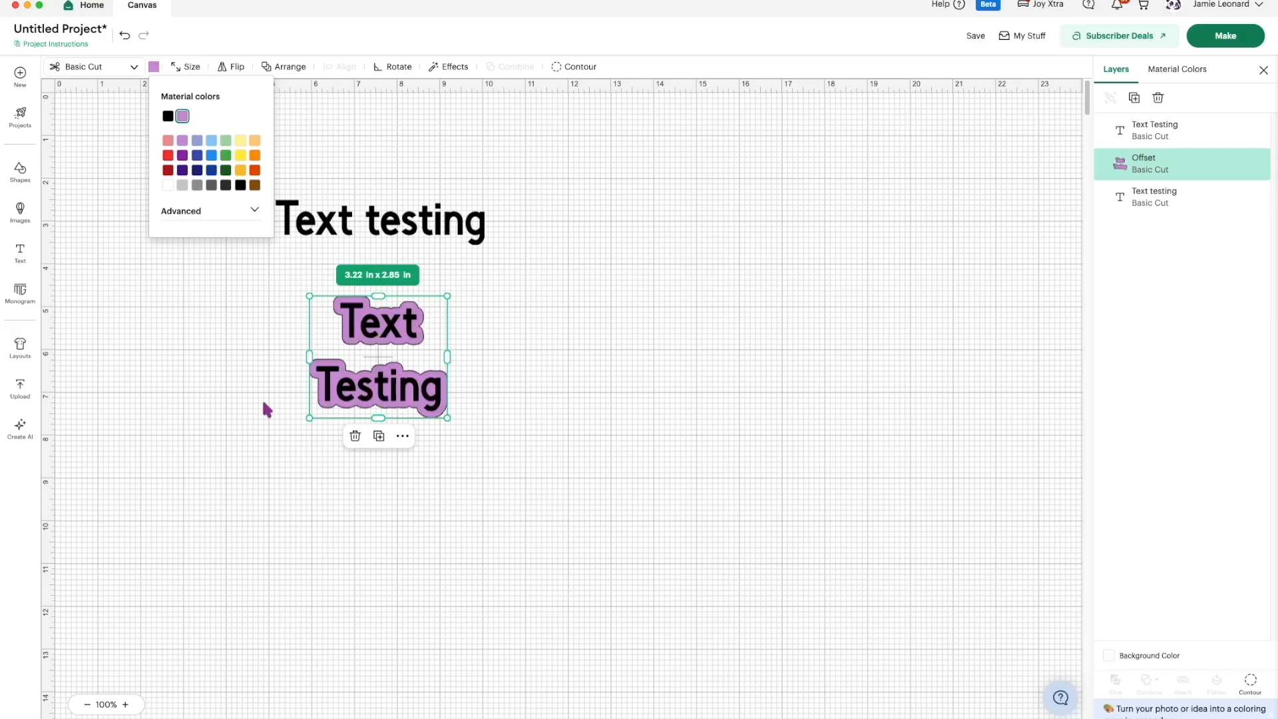
pyautogui.click(616, 388)
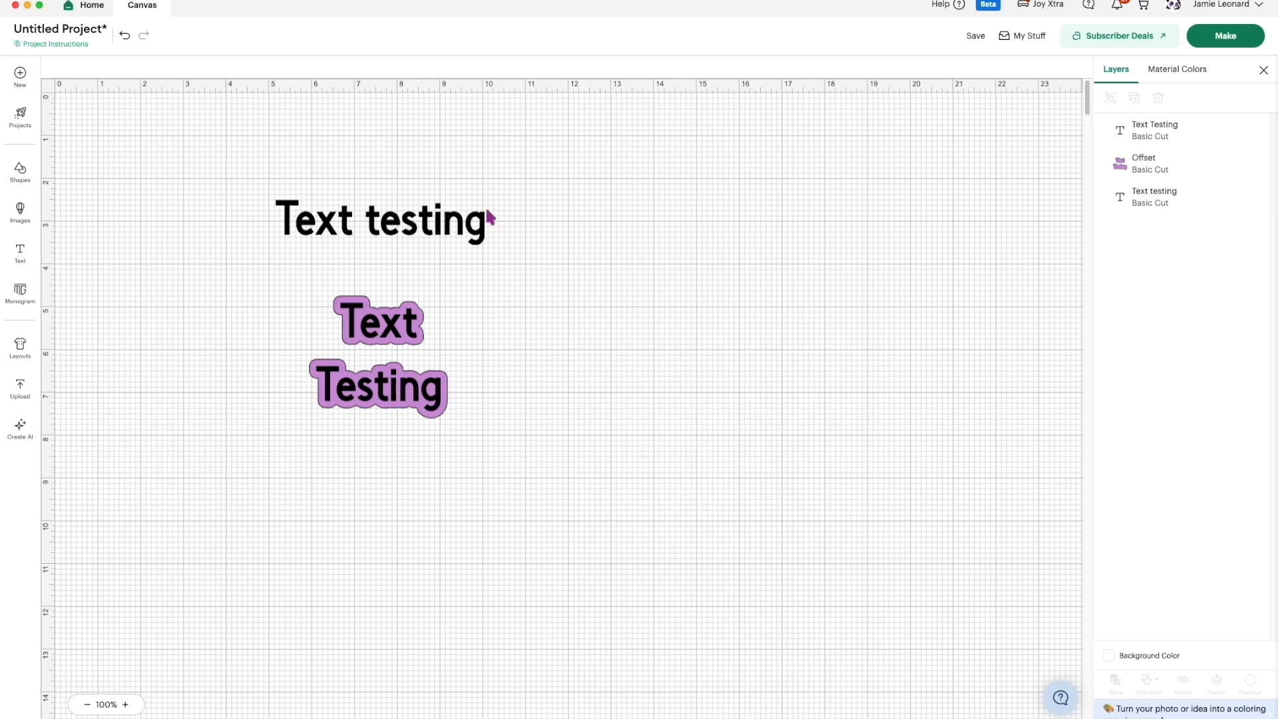
# Step: Examine the Rotate and Arrange options available for the two-line text
pyautogui.click(402, 325)
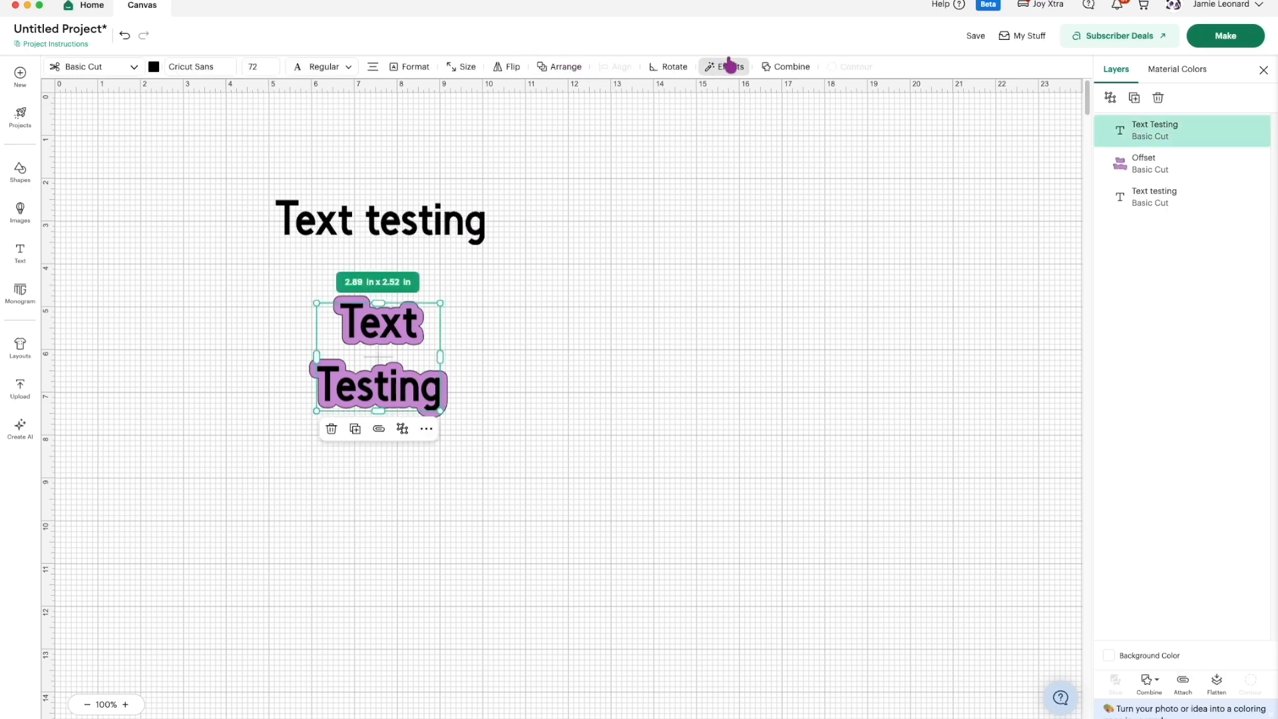
pyautogui.click(658, 77)
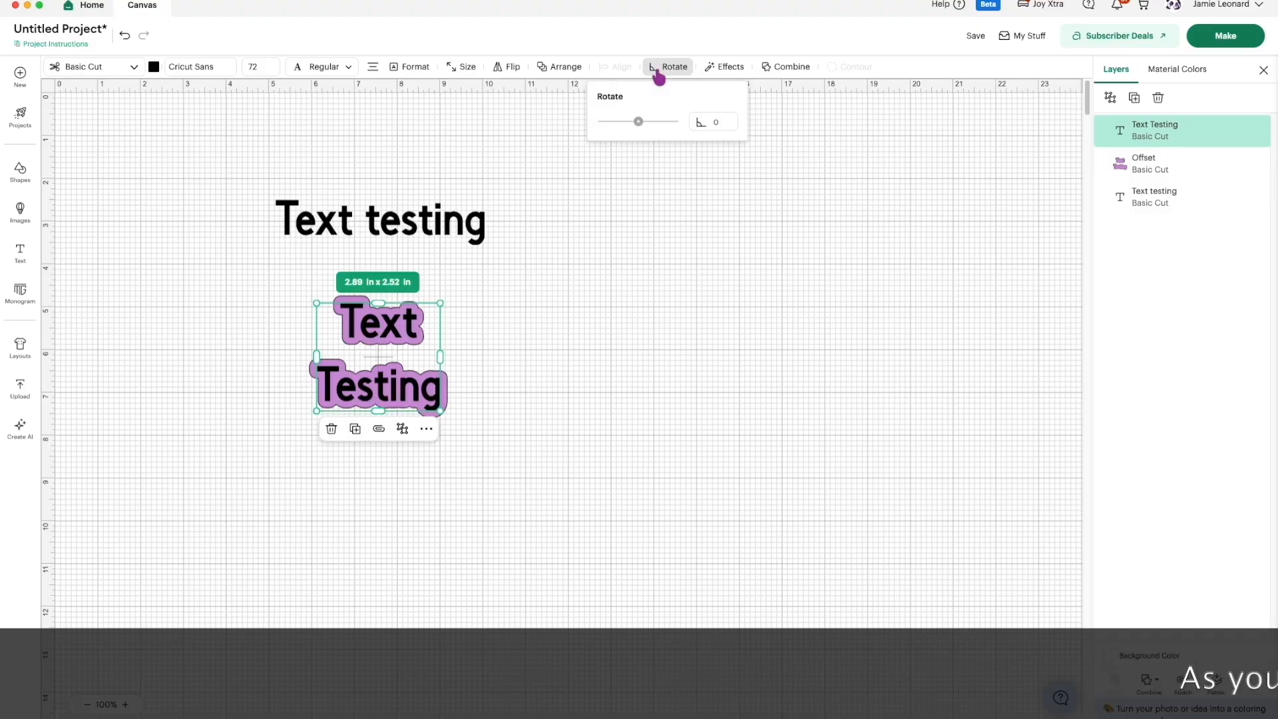
pyautogui.moveTo(639, 123)
pyautogui.mouseDown()
pyautogui.moveTo(657, 122)
pyautogui.moveTo(608, 125)
pyautogui.moveTo(639, 128)
pyautogui.mouseUp()
pyautogui.click(517, 349)
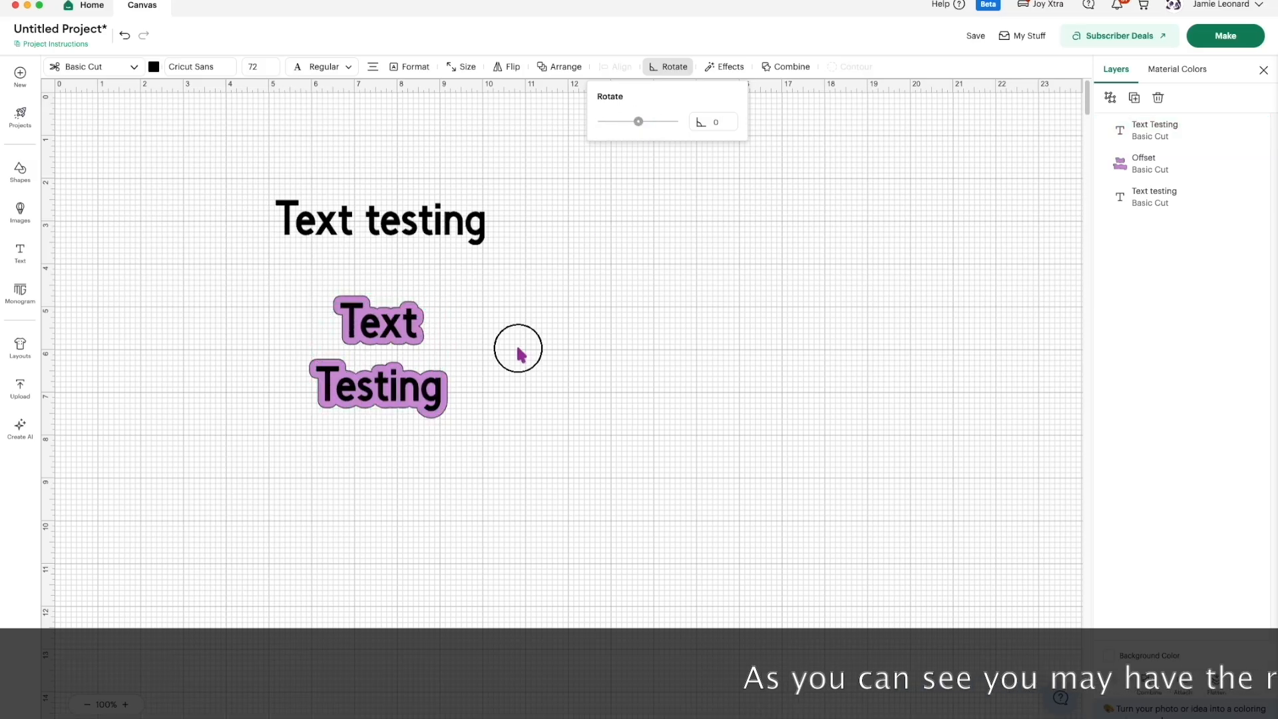
pyautogui.click(398, 340)
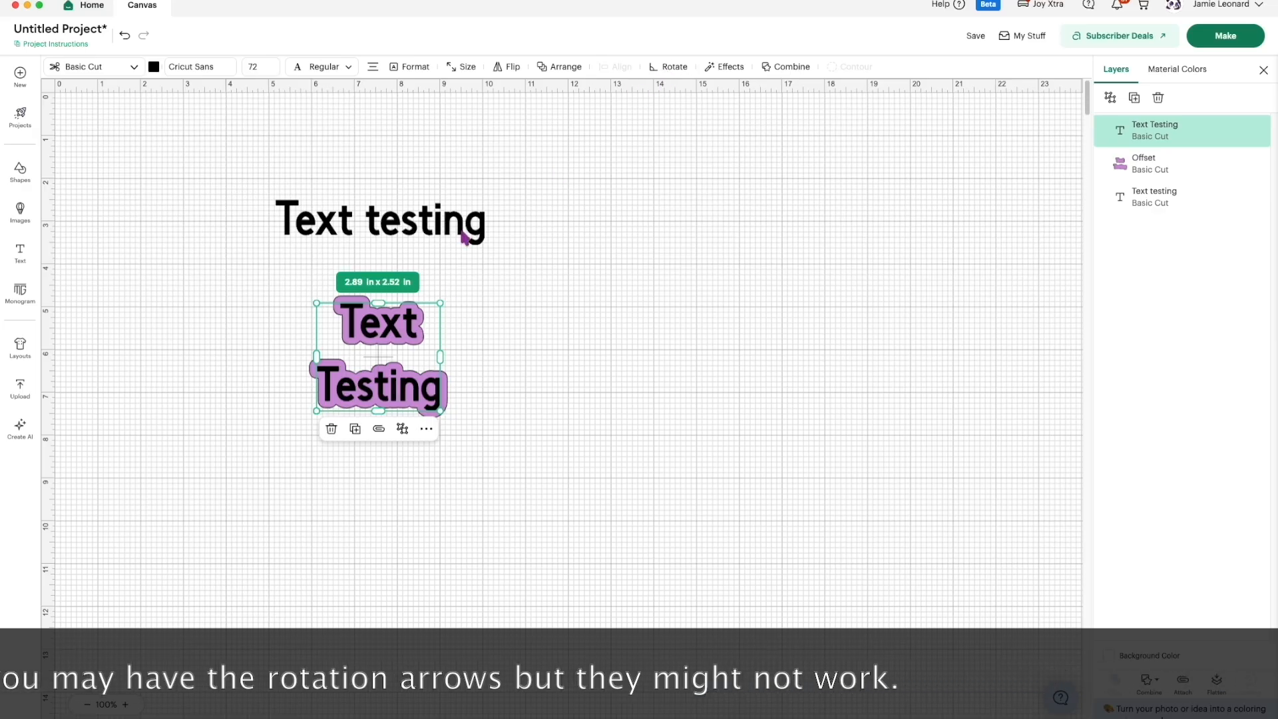
pyautogui.click(565, 75)
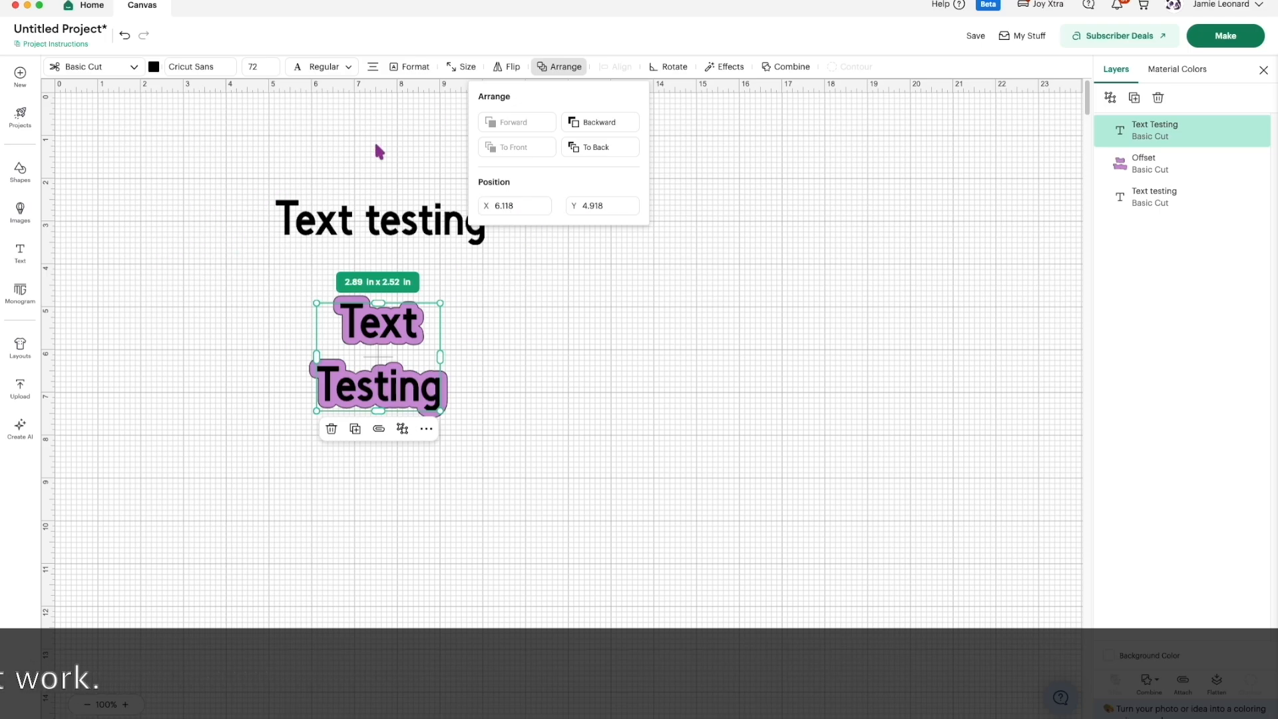
# Step: Flip the two-line text horizontally and back, and do the same with a vertical flip
pyautogui.click(510, 72)
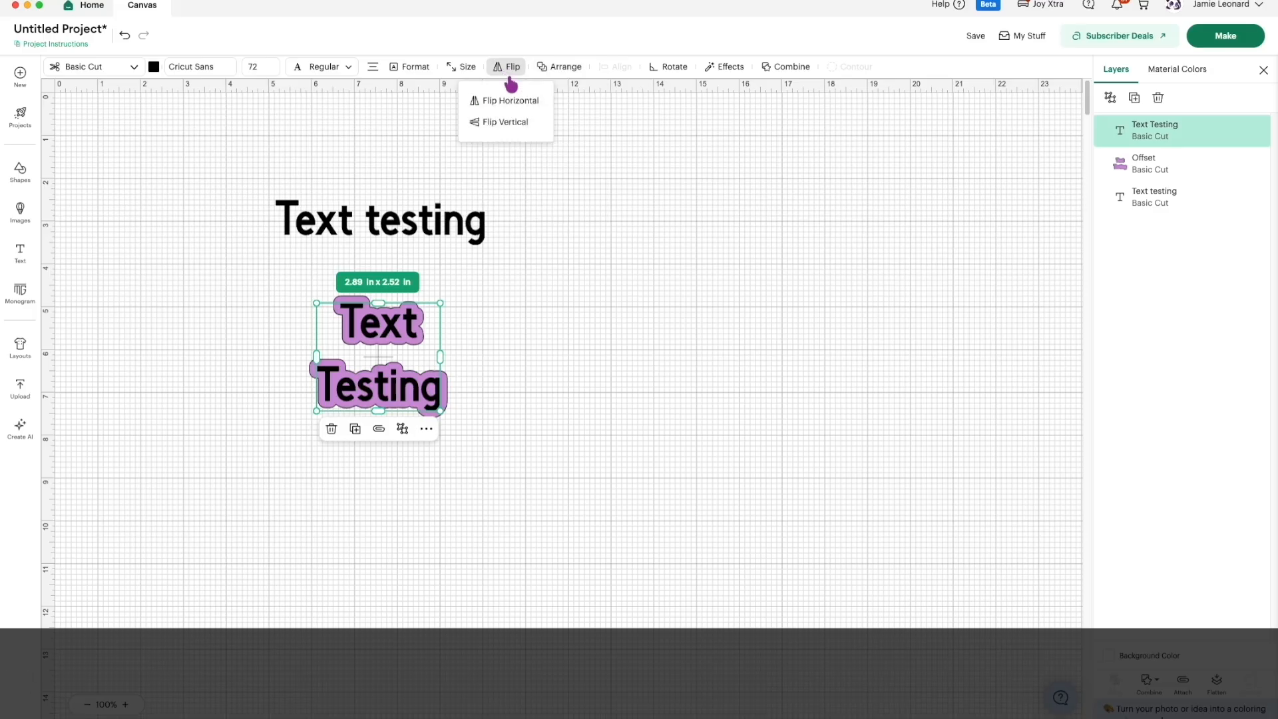
pyautogui.click(507, 101)
pyautogui.click(512, 70)
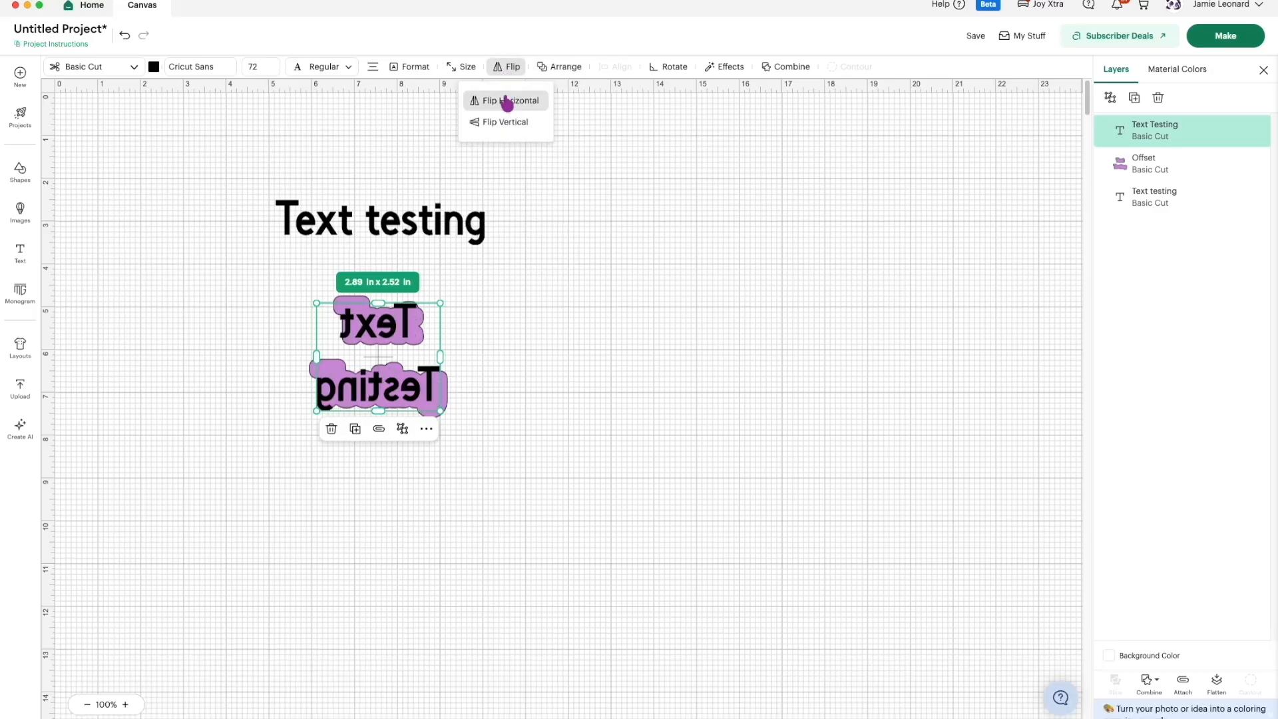
pyautogui.click(508, 101)
pyautogui.click(508, 71)
pyautogui.click(504, 123)
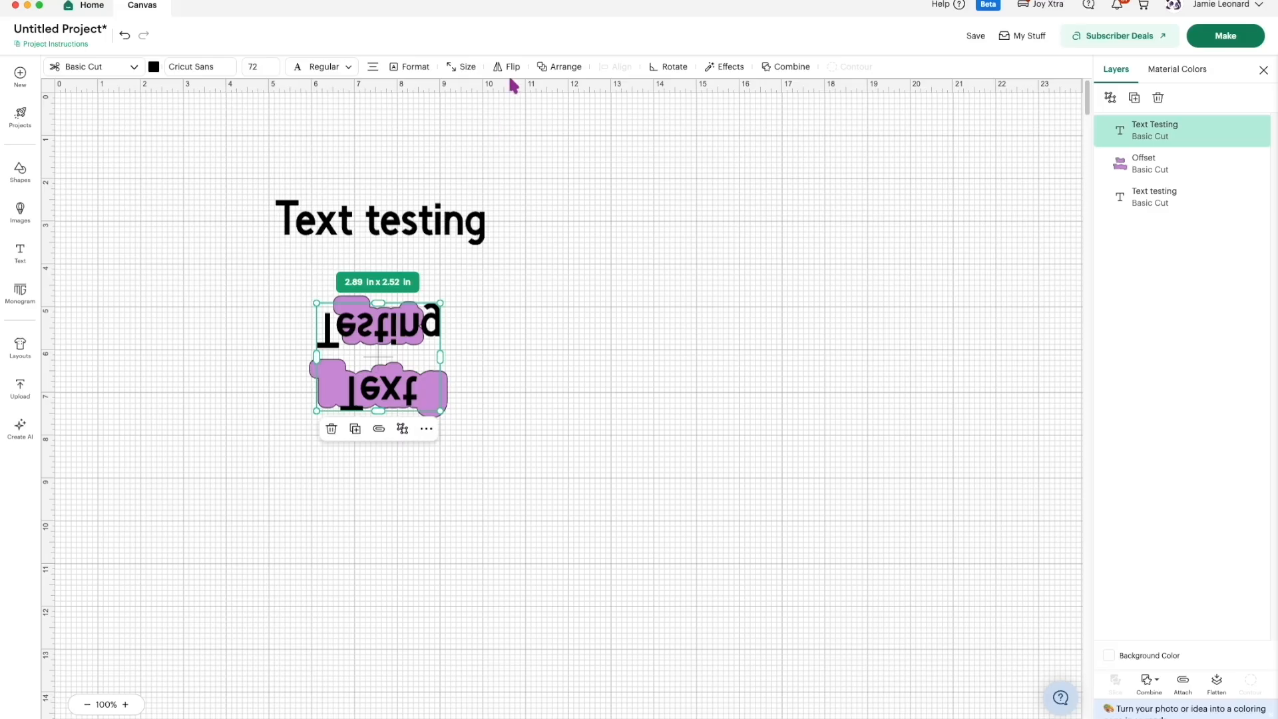
pyautogui.click(514, 71)
pyautogui.click(494, 123)
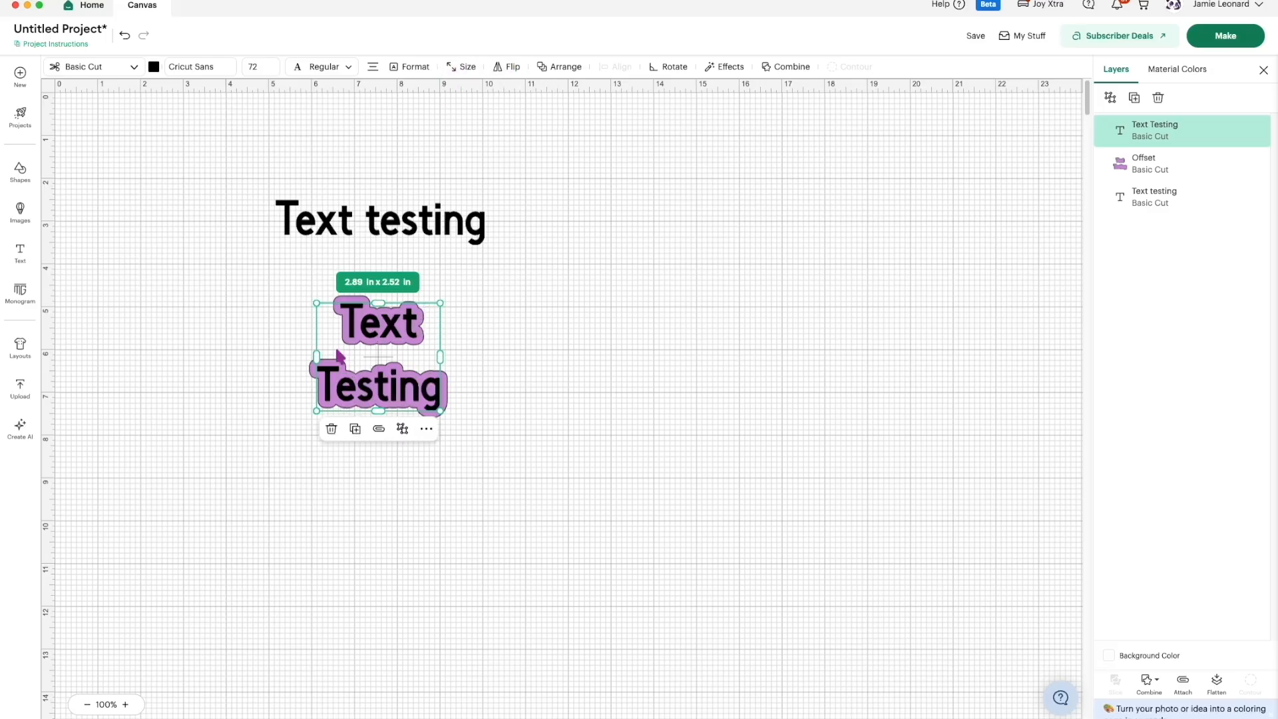
# Step: Reduce the width of the two-line text to 2.821 in with its proportions locked
pyautogui.click(464, 75)
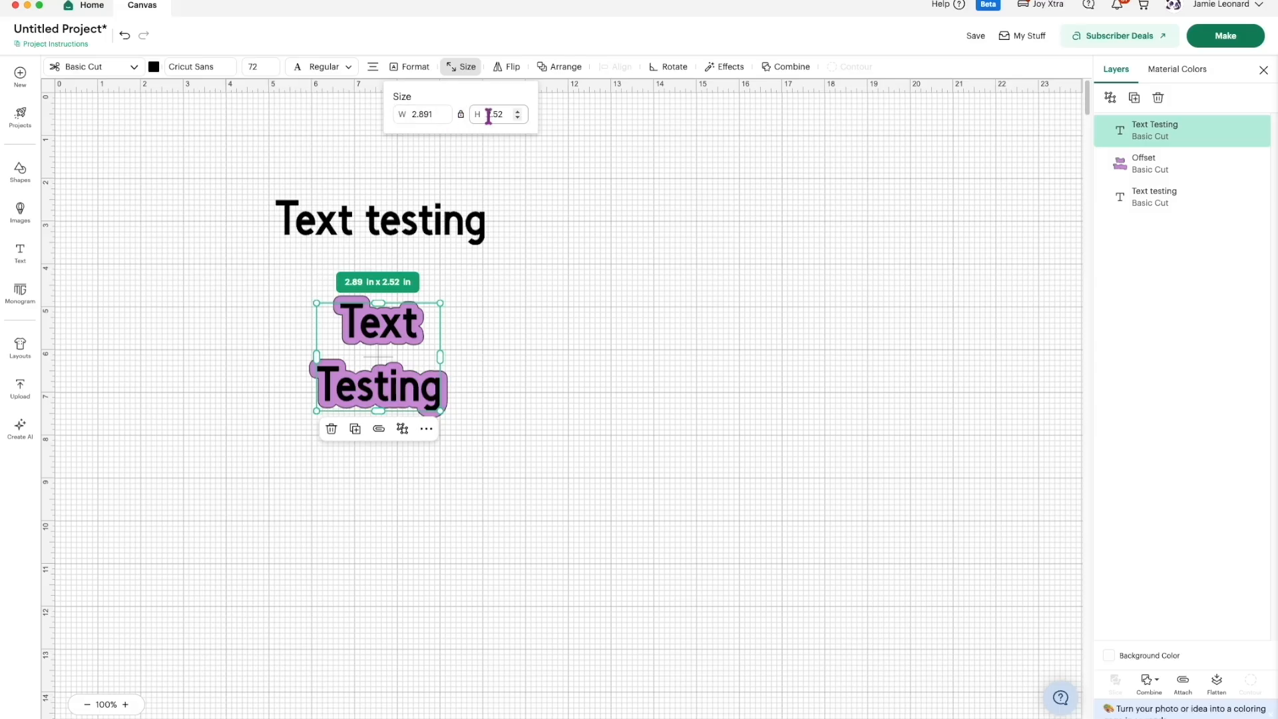
pyautogui.click(442, 118)
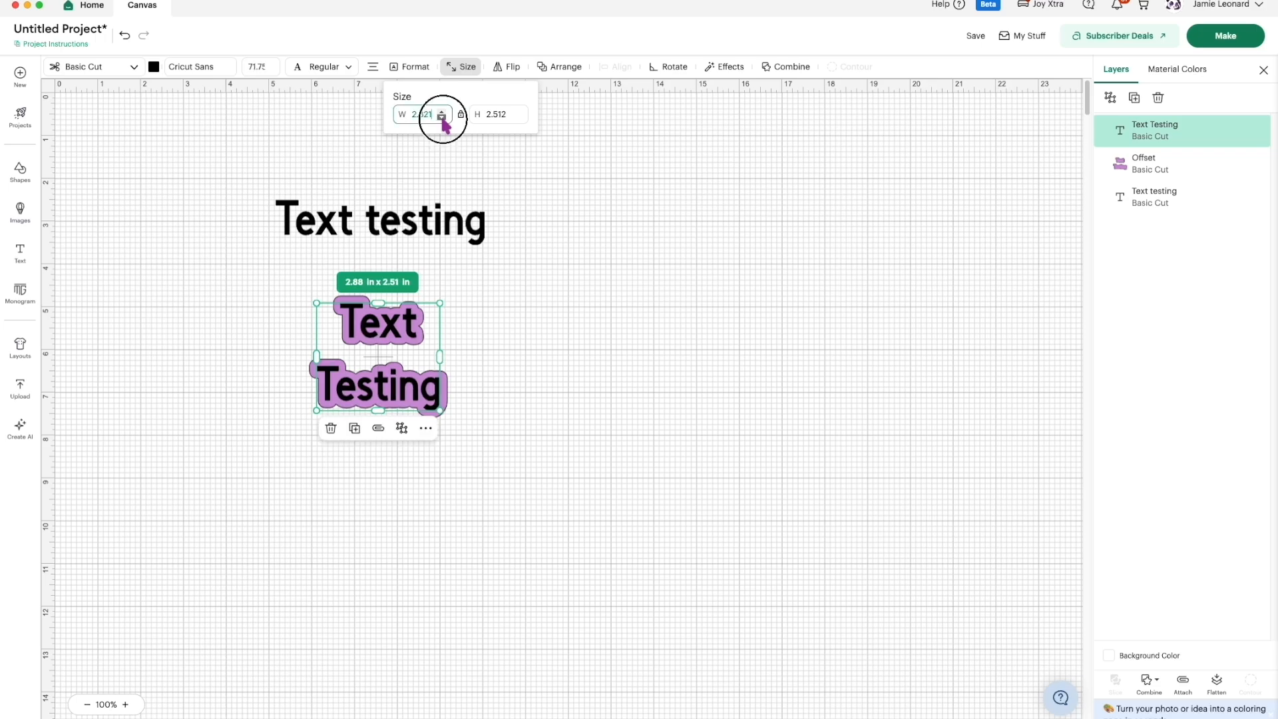
pyautogui.click(442, 118)
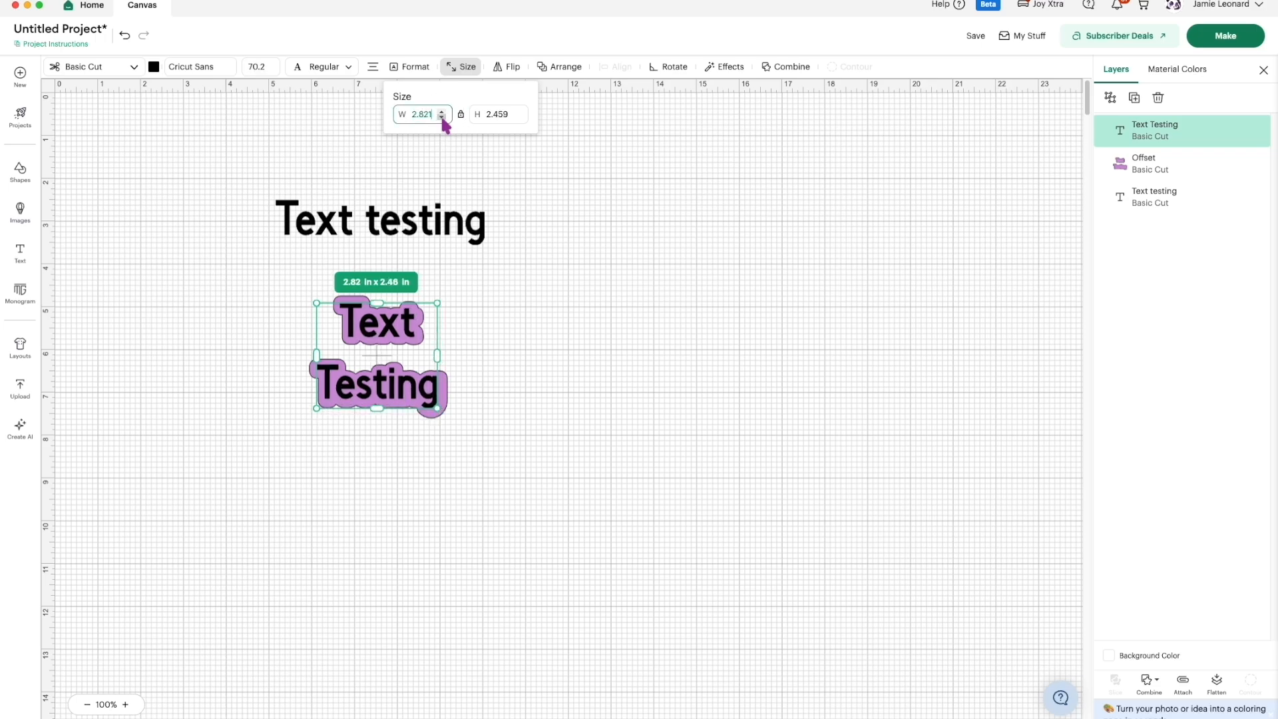
# Step: Right-align the lines of the two-line text
pyautogui.click(409, 68)
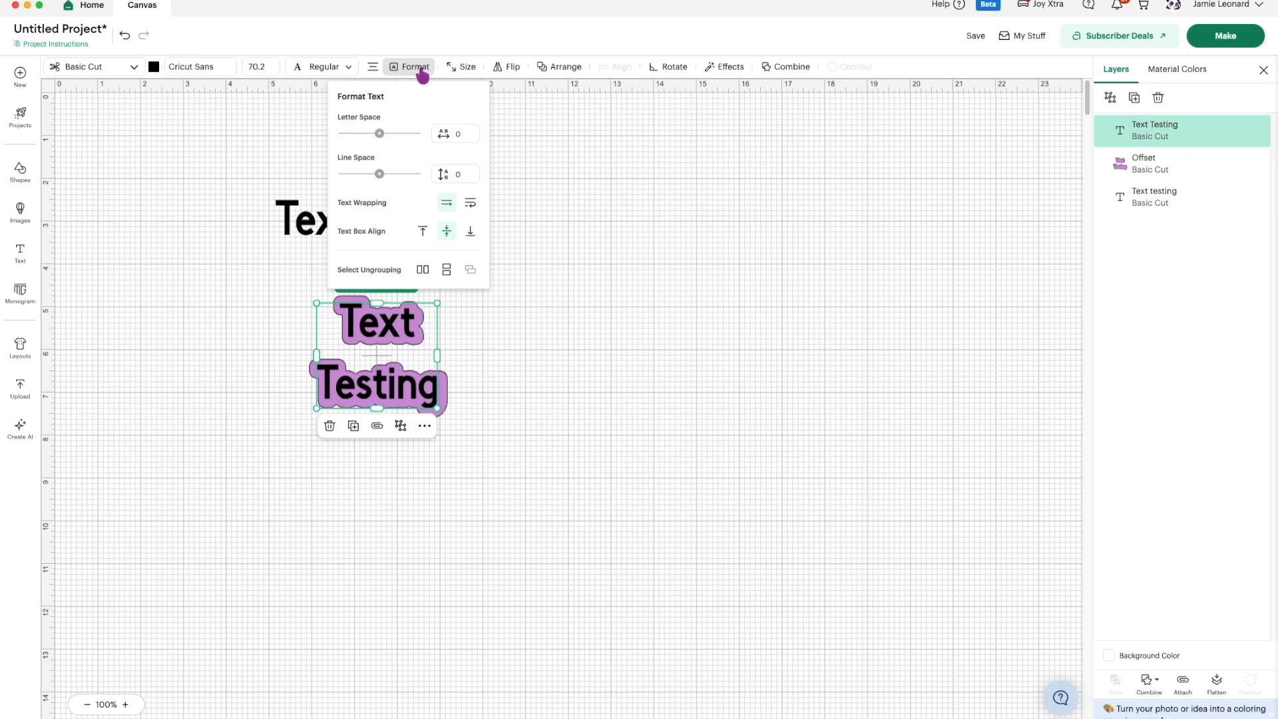
pyautogui.click(373, 68)
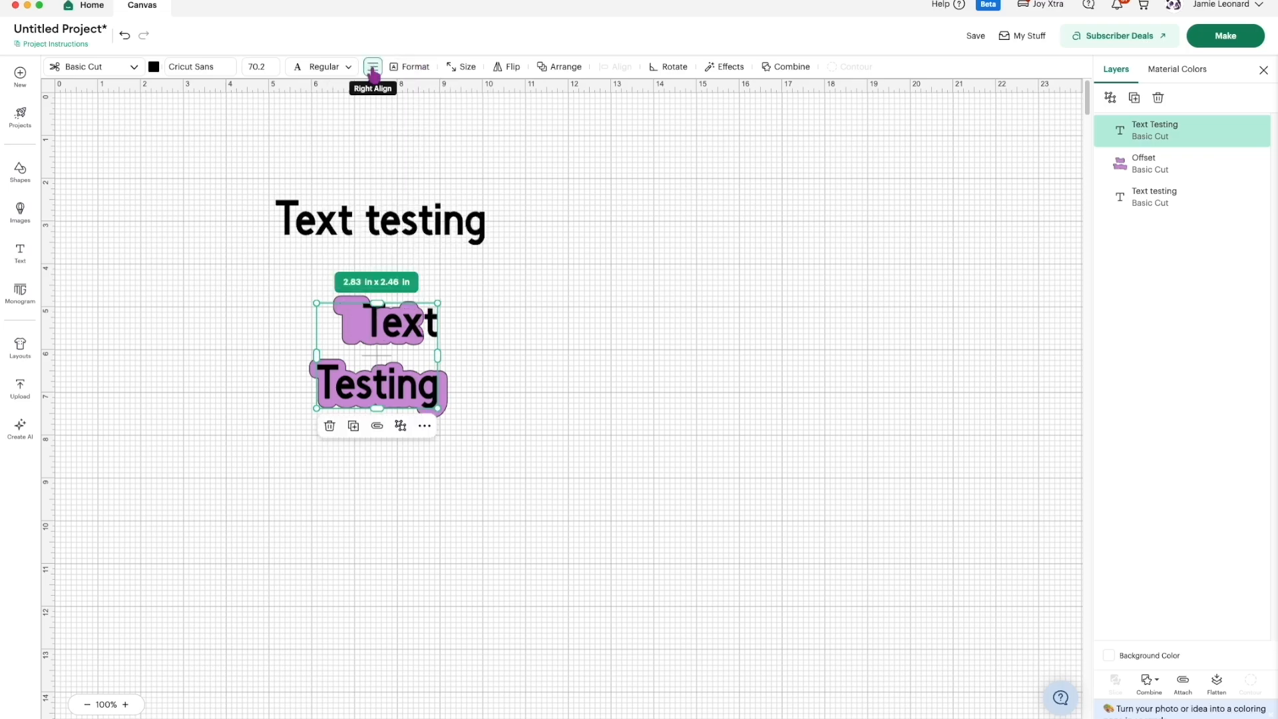
# Step: Move the two-line text off its offset to about 11.3 in across and delete the purple offset shape
pyautogui.moveTo(377, 354); pyautogui.dragTo(478, 361)
pyautogui.moveTo(376, 327); pyautogui.dragTo(600, 269)
pyautogui.moveTo(386, 348); pyautogui.dragTo(270, 451)
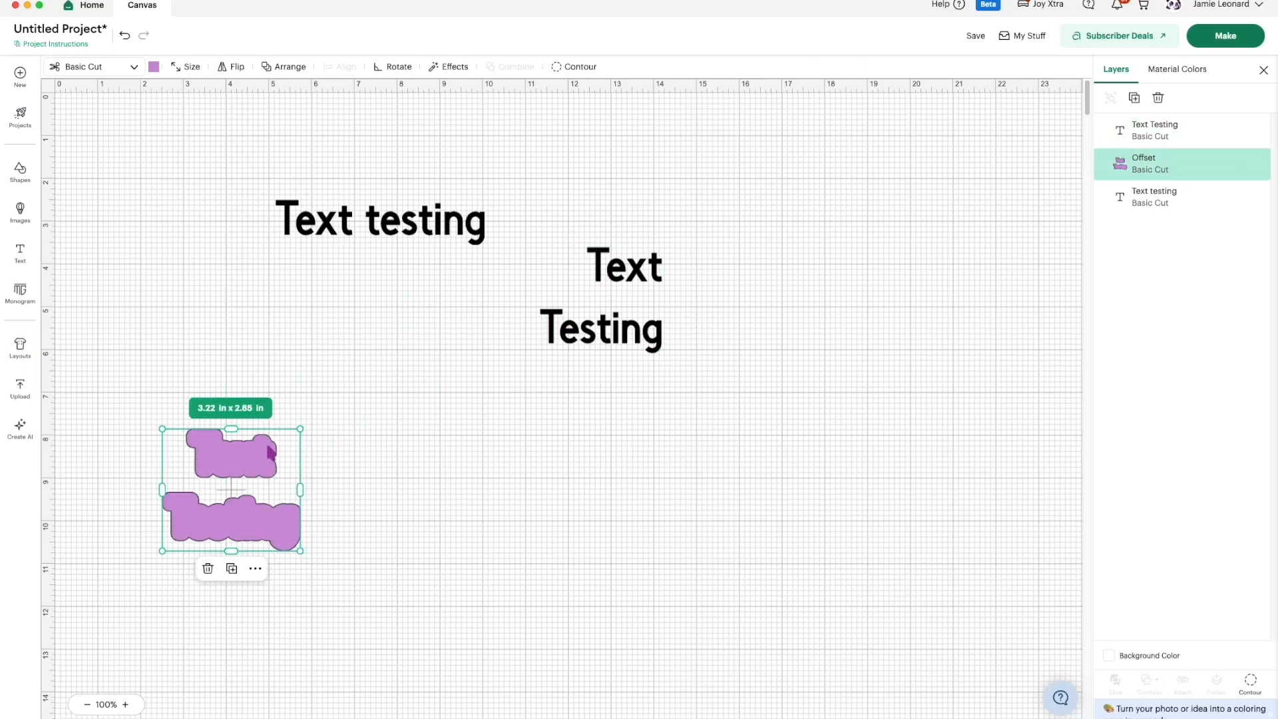
pyautogui.press('Delete')
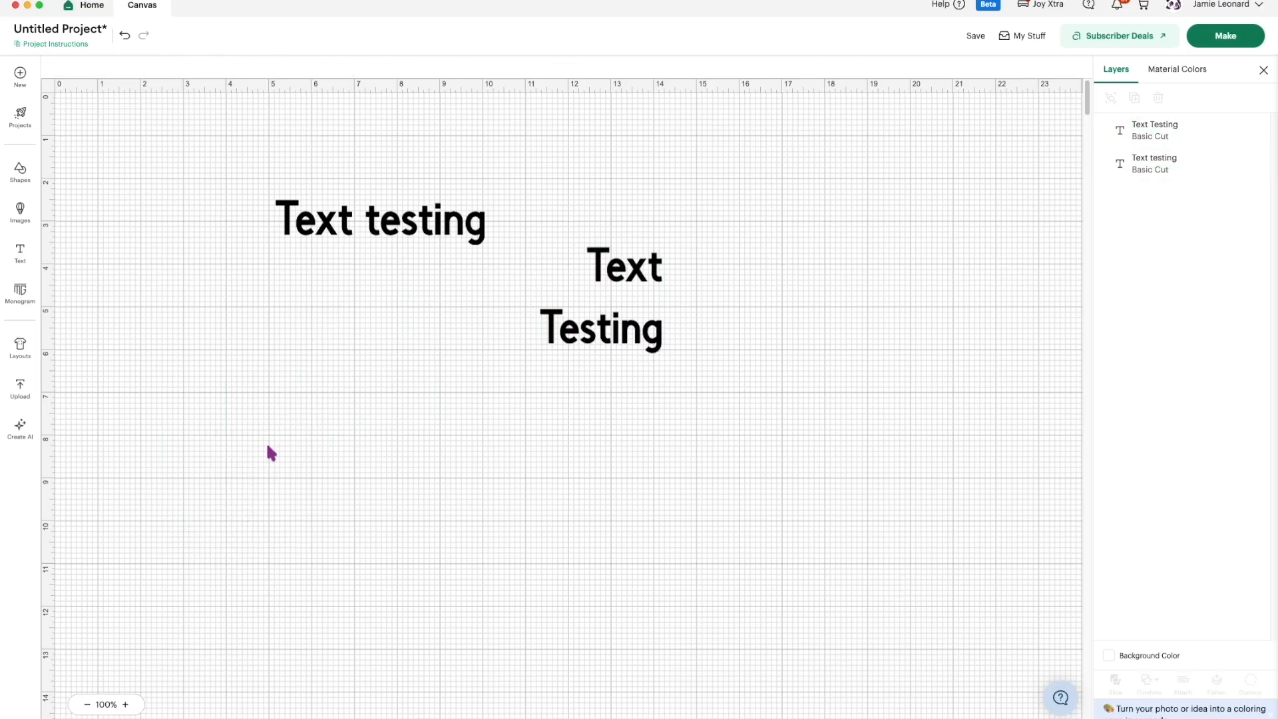
# Step: Try left alignment on the two-line text and set its lines to center alignment
pyautogui.click(618, 273)
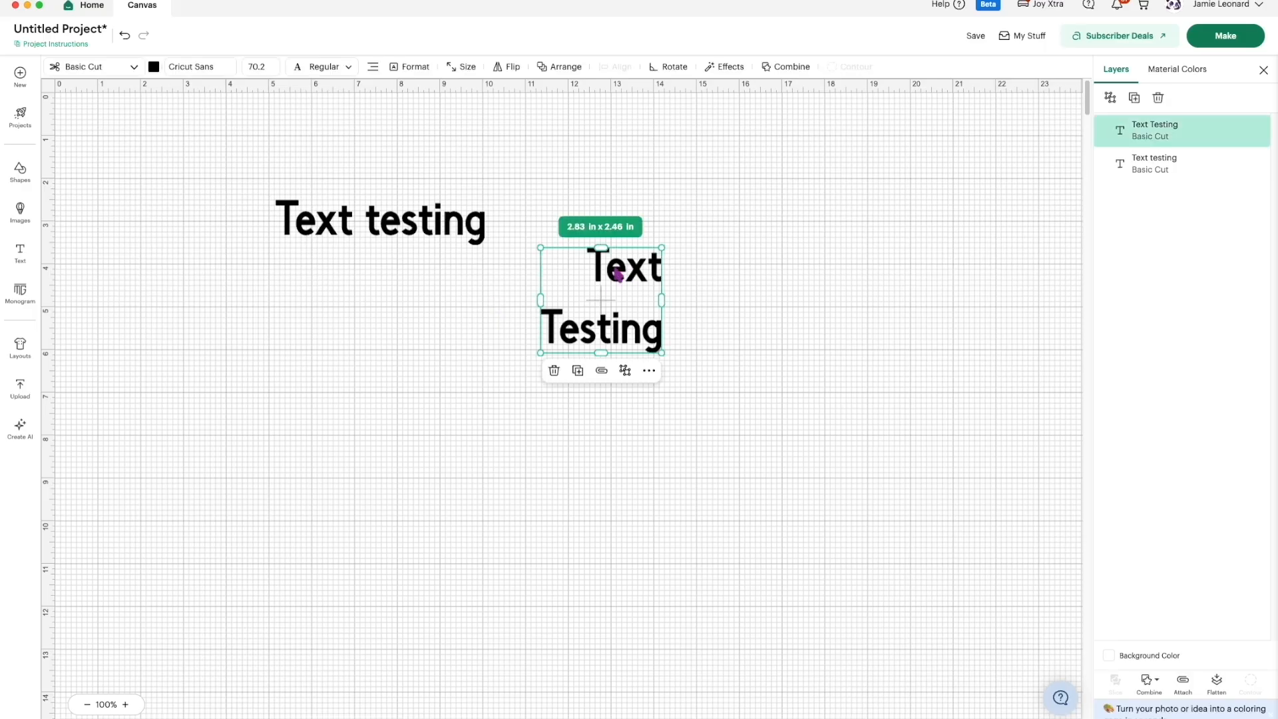
pyautogui.click(373, 68)
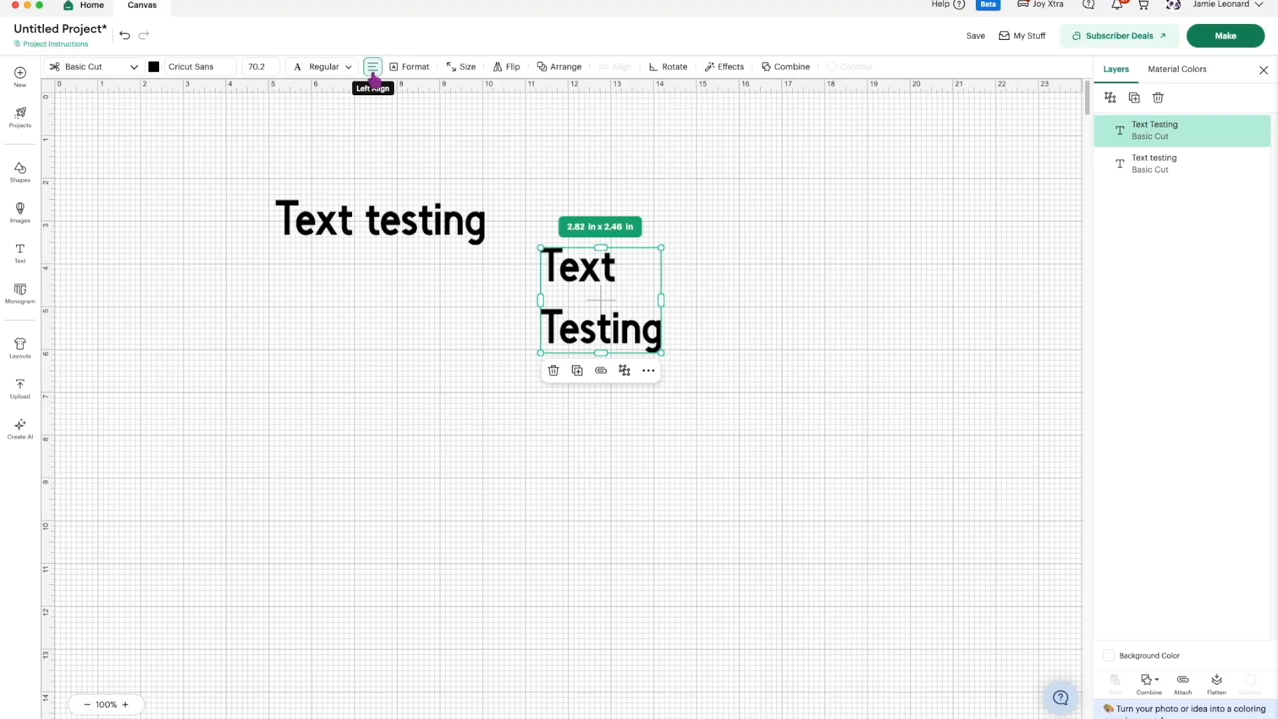
pyautogui.click(373, 67)
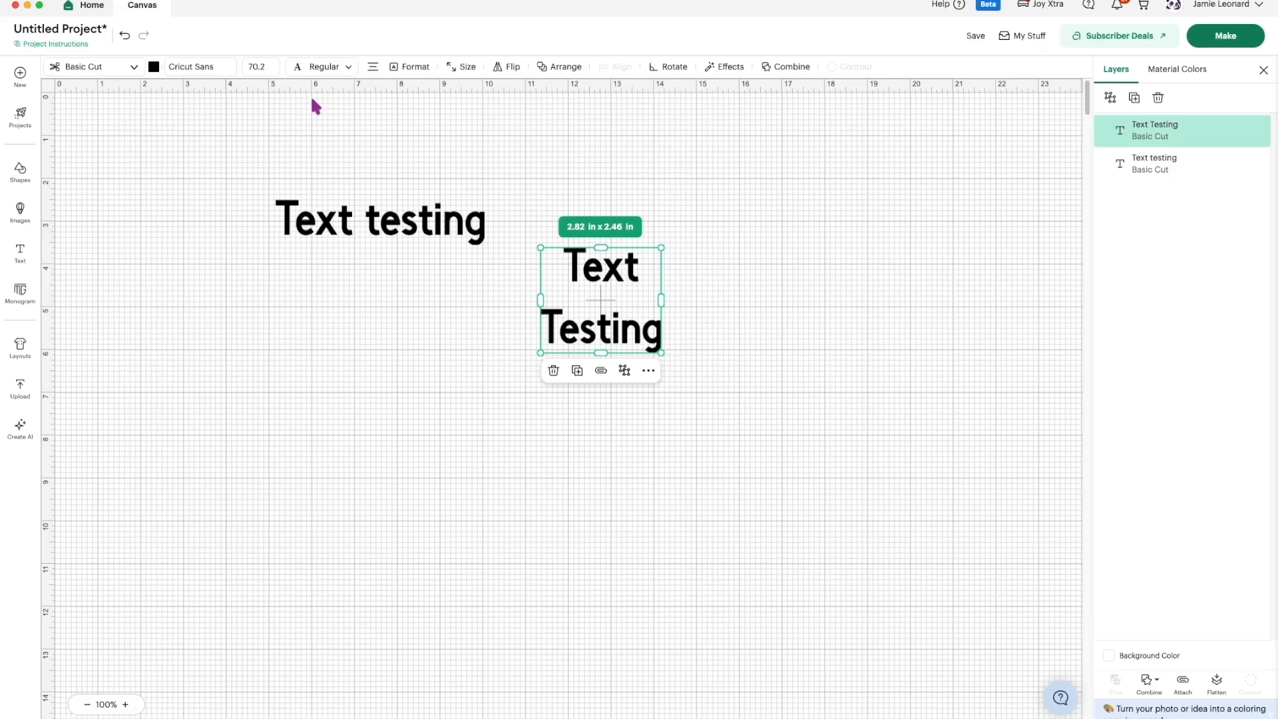
# Step: Try the Writing style on the two-line text and filter the Cricut fonts to writing fonts
pyautogui.click(348, 69)
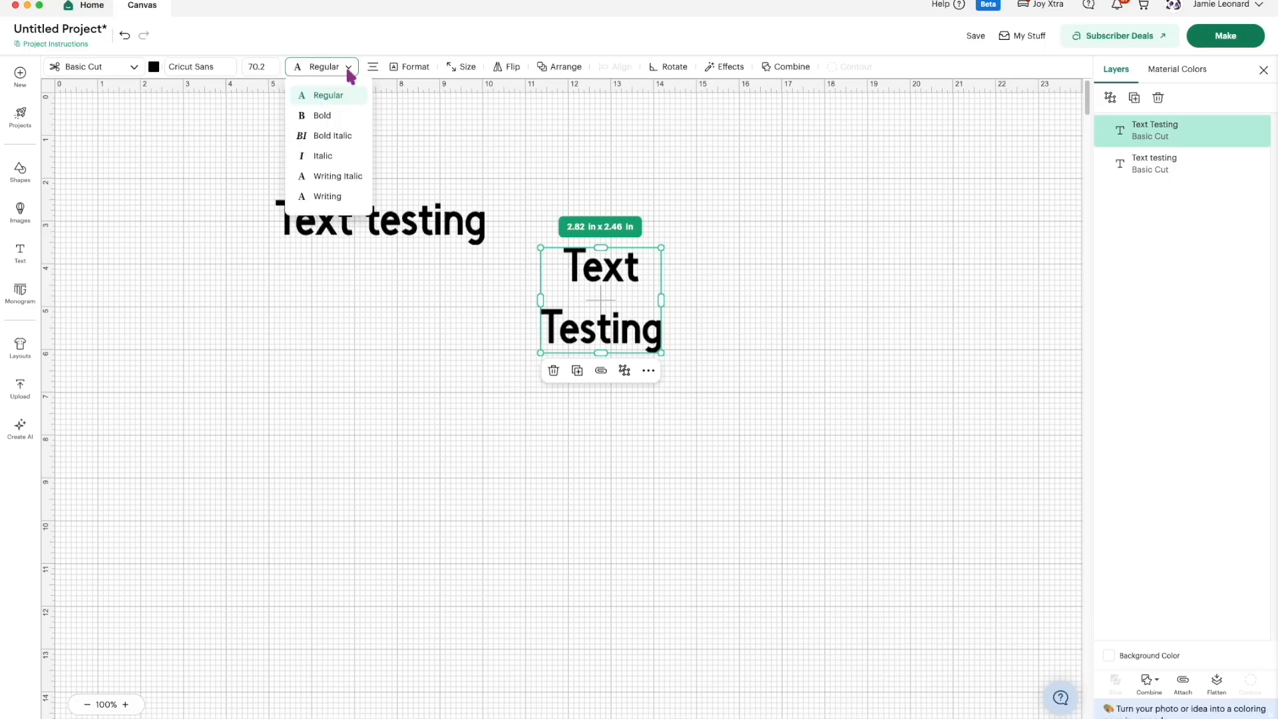
pyautogui.click(326, 197)
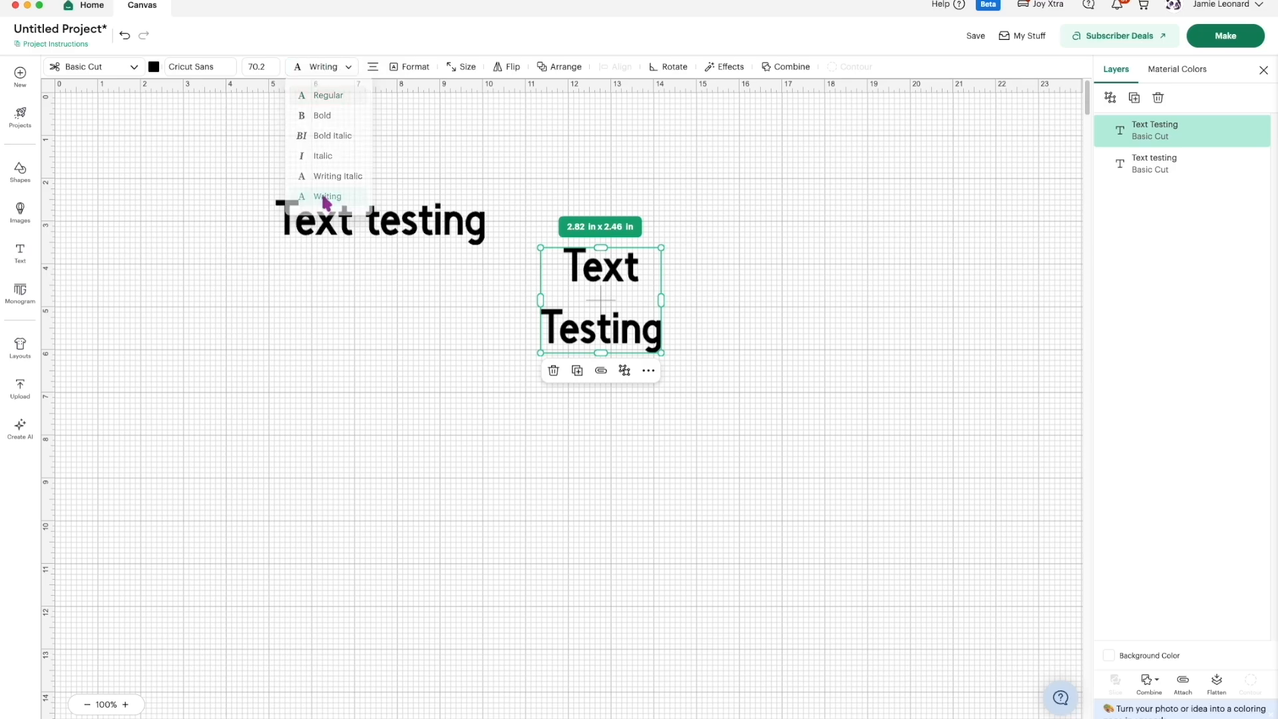
pyautogui.click(203, 70)
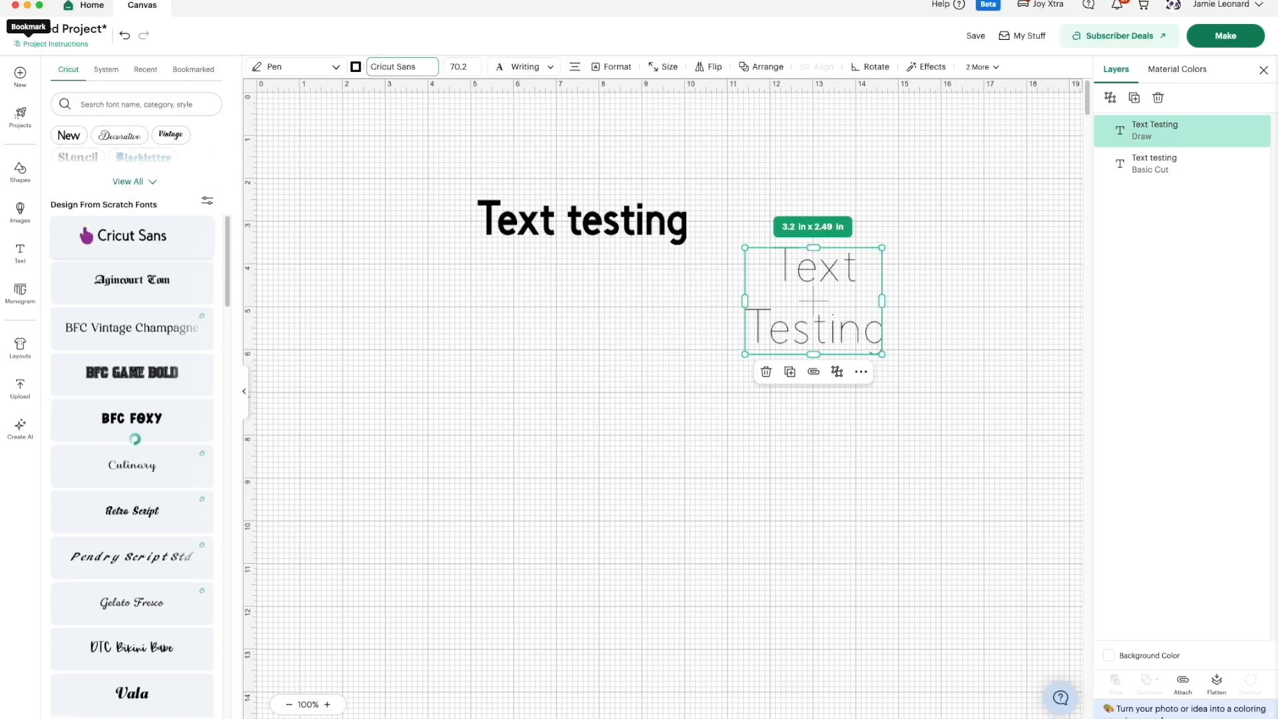
pyautogui.click(207, 201)
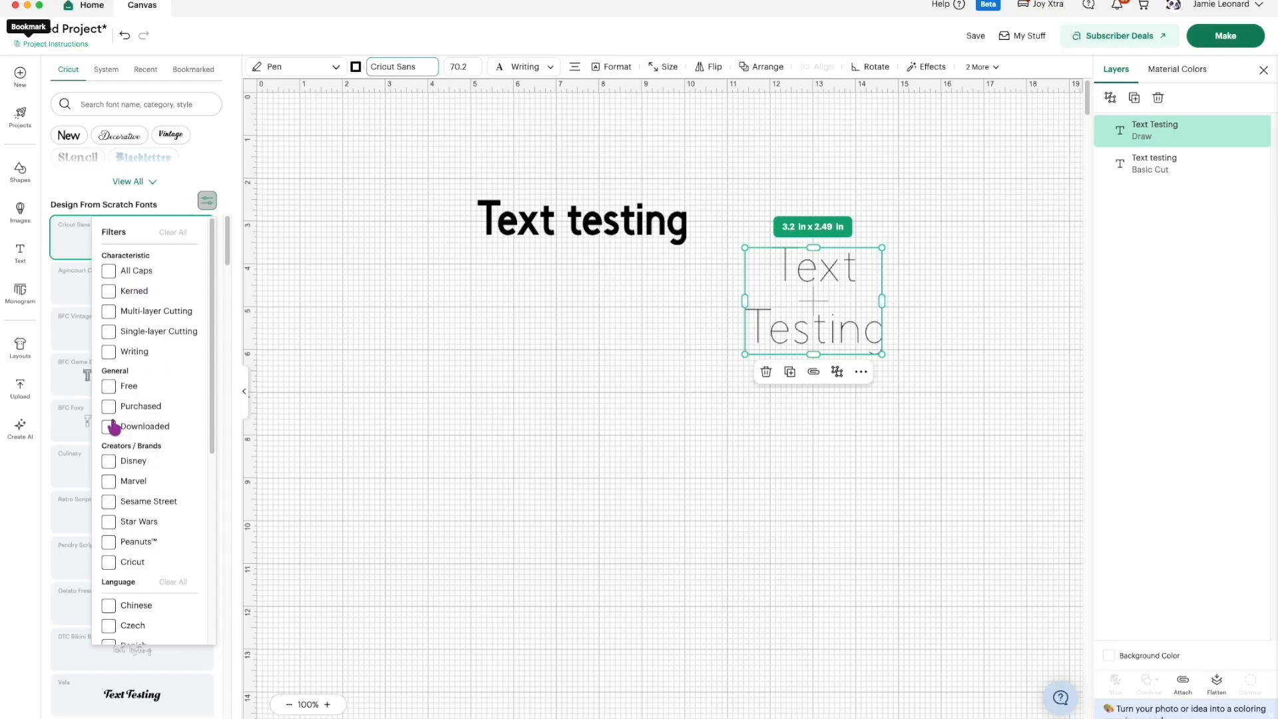
pyautogui.click(109, 352)
pyautogui.click(172, 203)
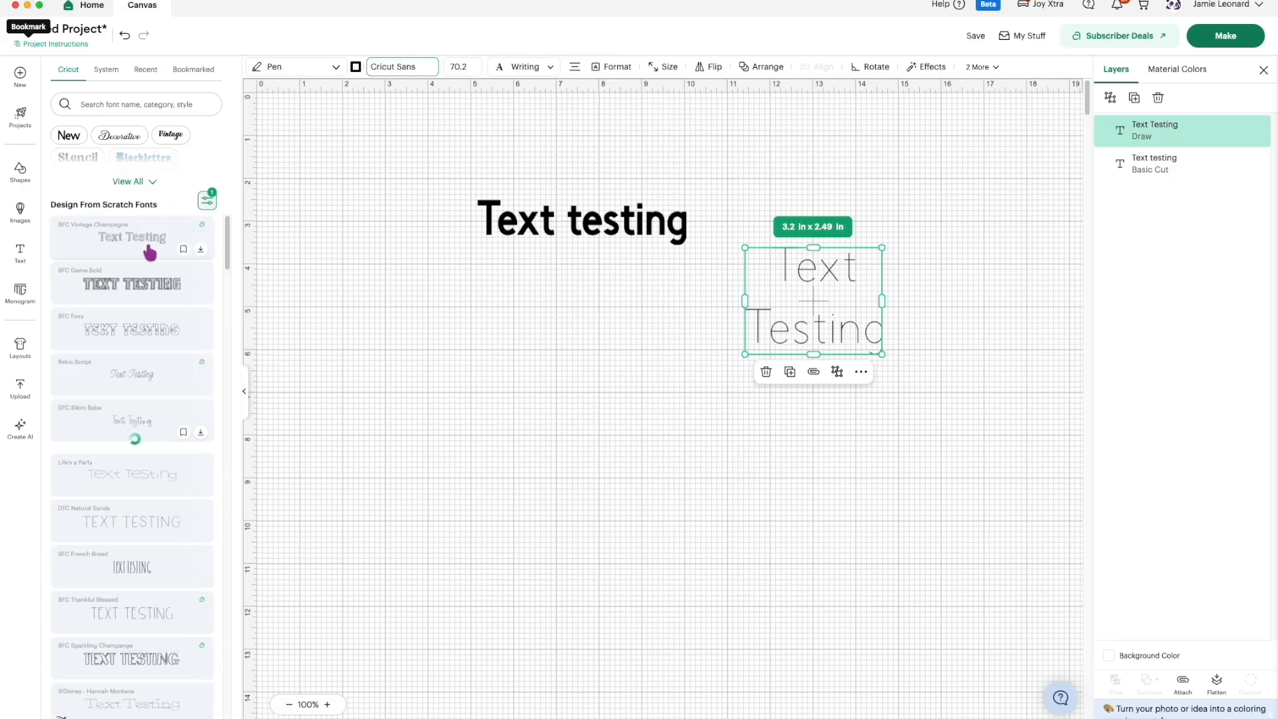
# Step: Browse the filtered writing fonts and bring up the bookmarked fonts
pyautogui.scroll(-5, 117, 341)
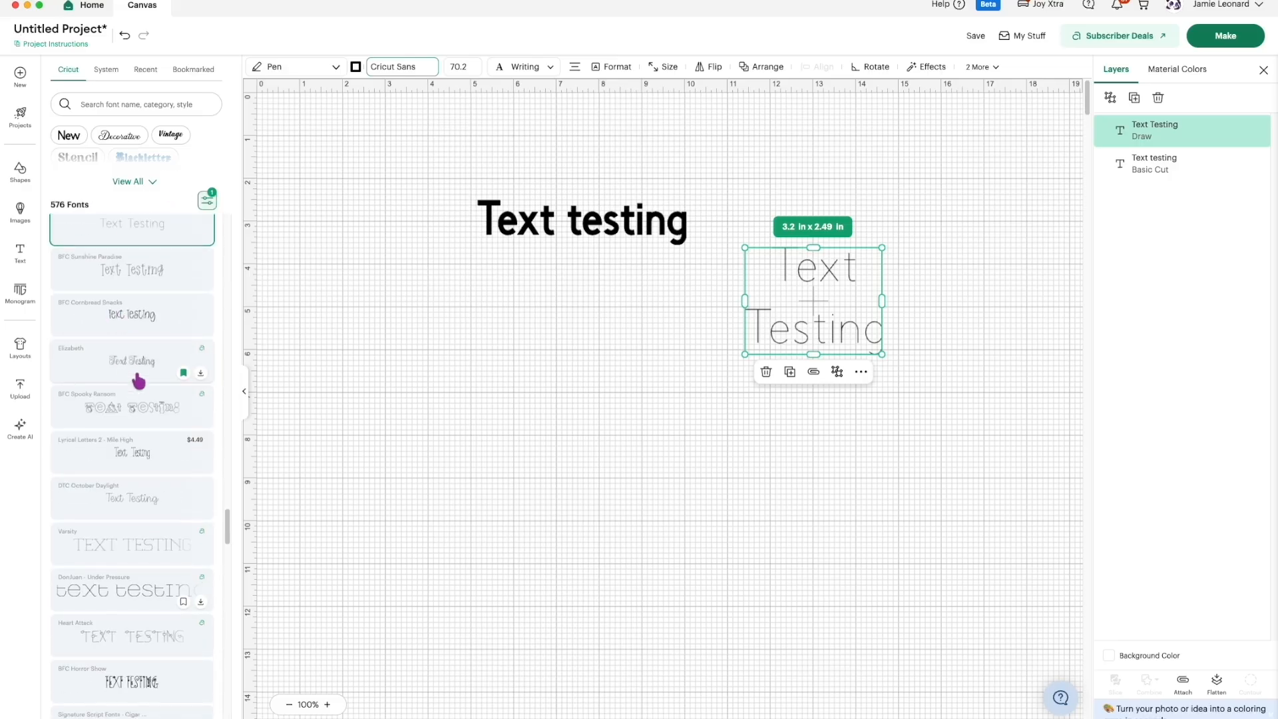
pyautogui.scroll(-10, 151, 368)
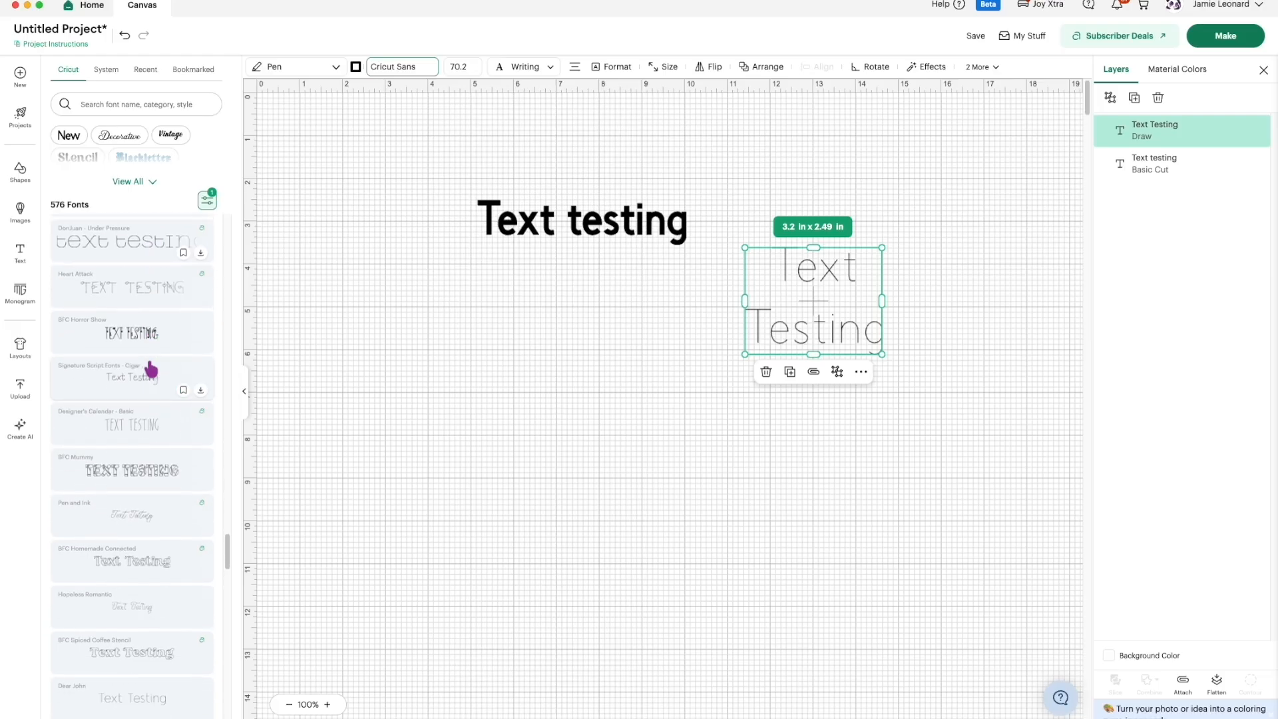
pyautogui.scroll(-8, 152, 368)
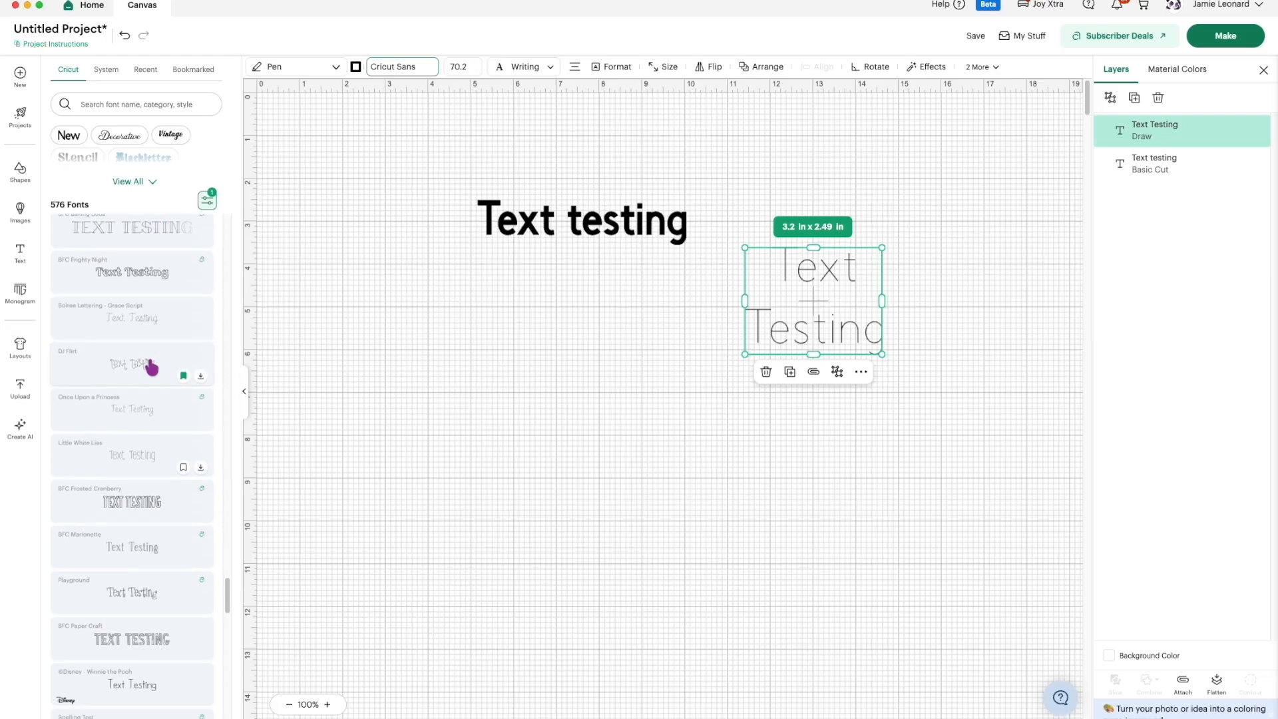
pyautogui.scroll(-6, 145, 428)
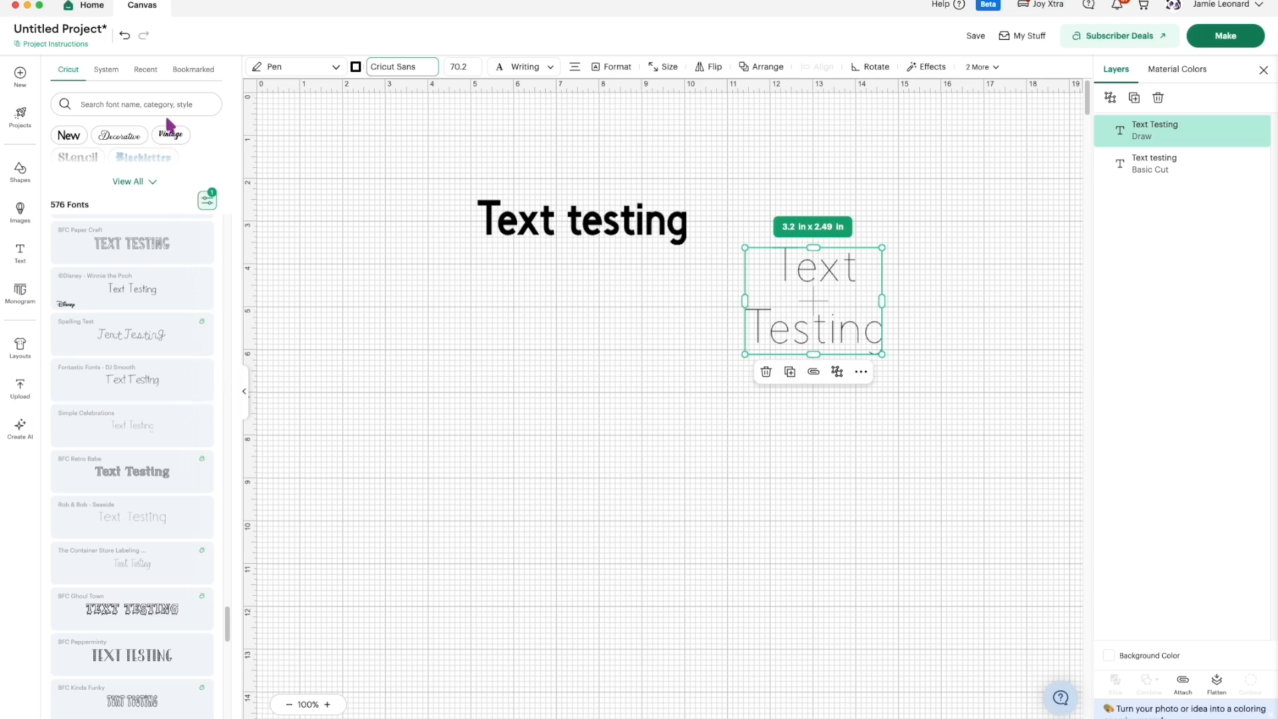
pyautogui.click(186, 72)
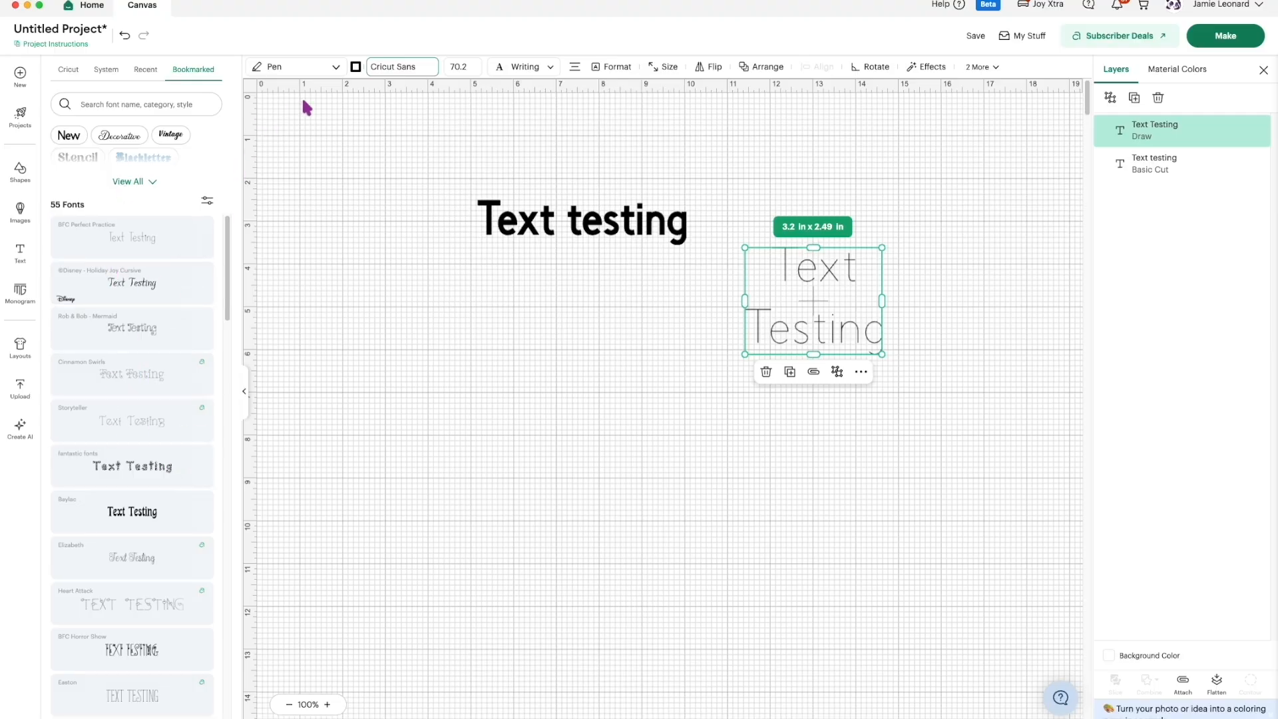
# Step: Set the two-line text to the Regular style and move it beside the single-line text, about 1.6 in across
pyautogui.click(550, 69)
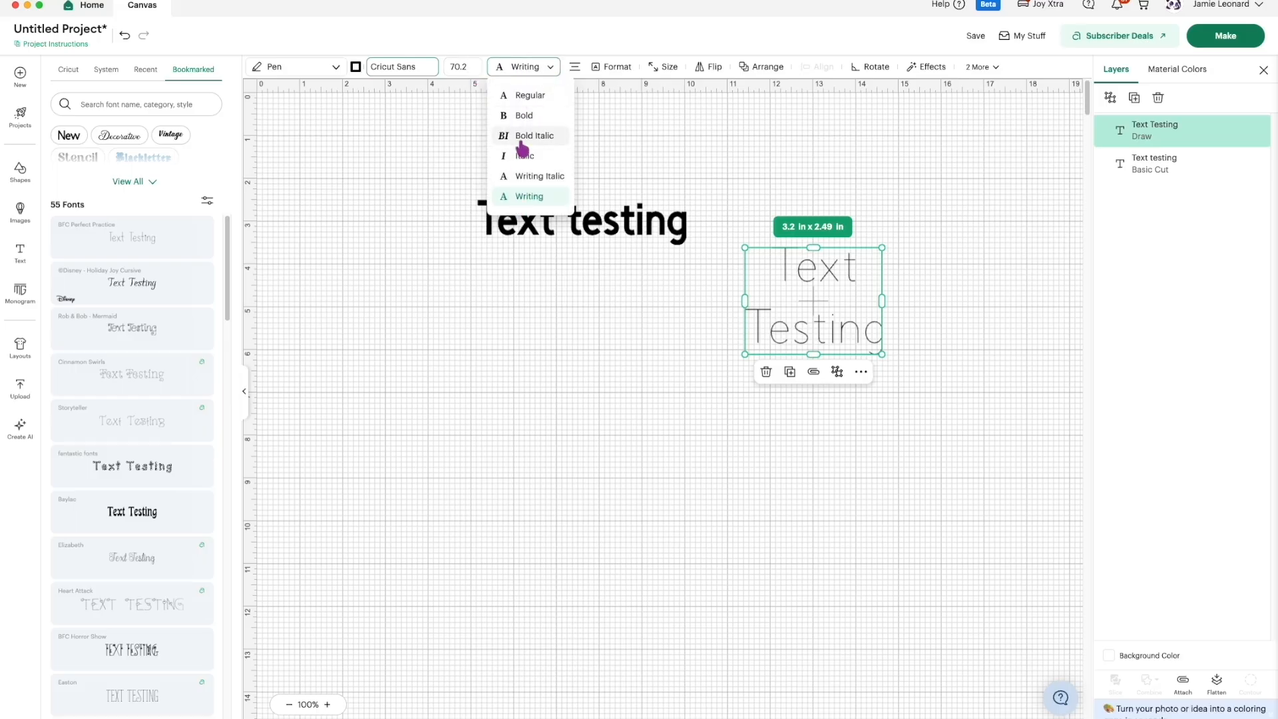
pyautogui.click(526, 98)
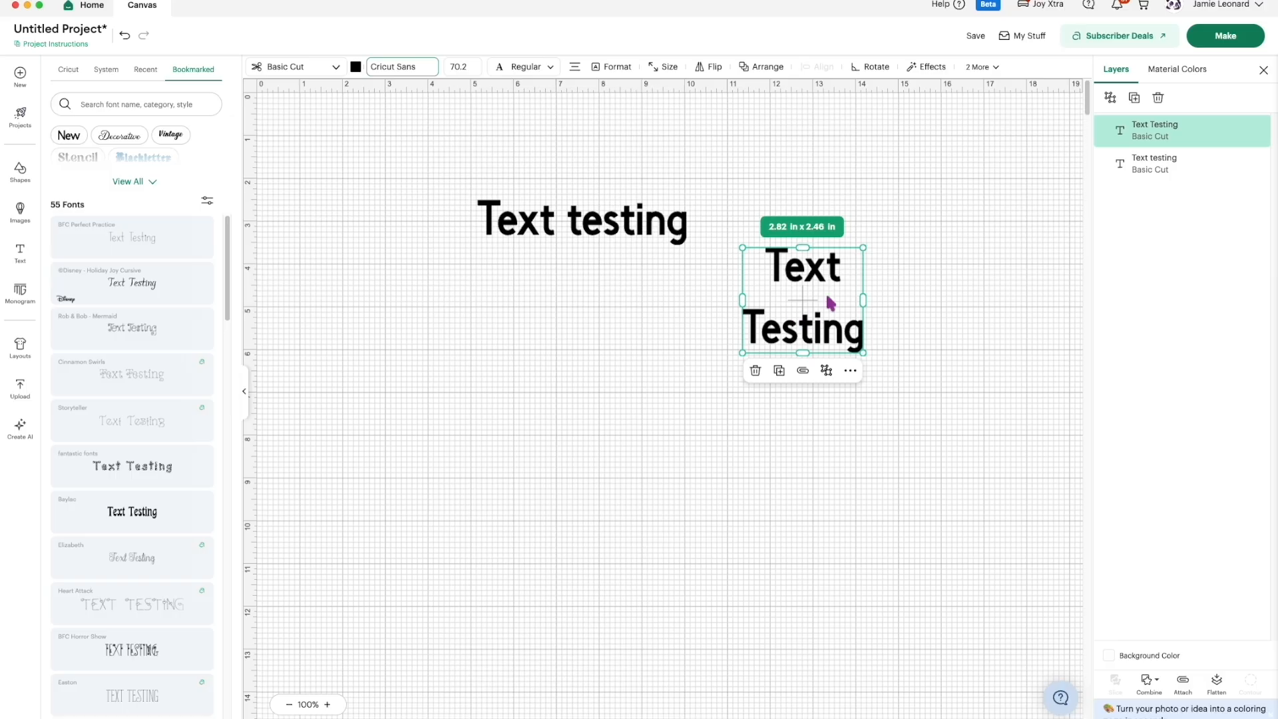
pyautogui.moveTo(807, 333); pyautogui.dragTo(393, 322)
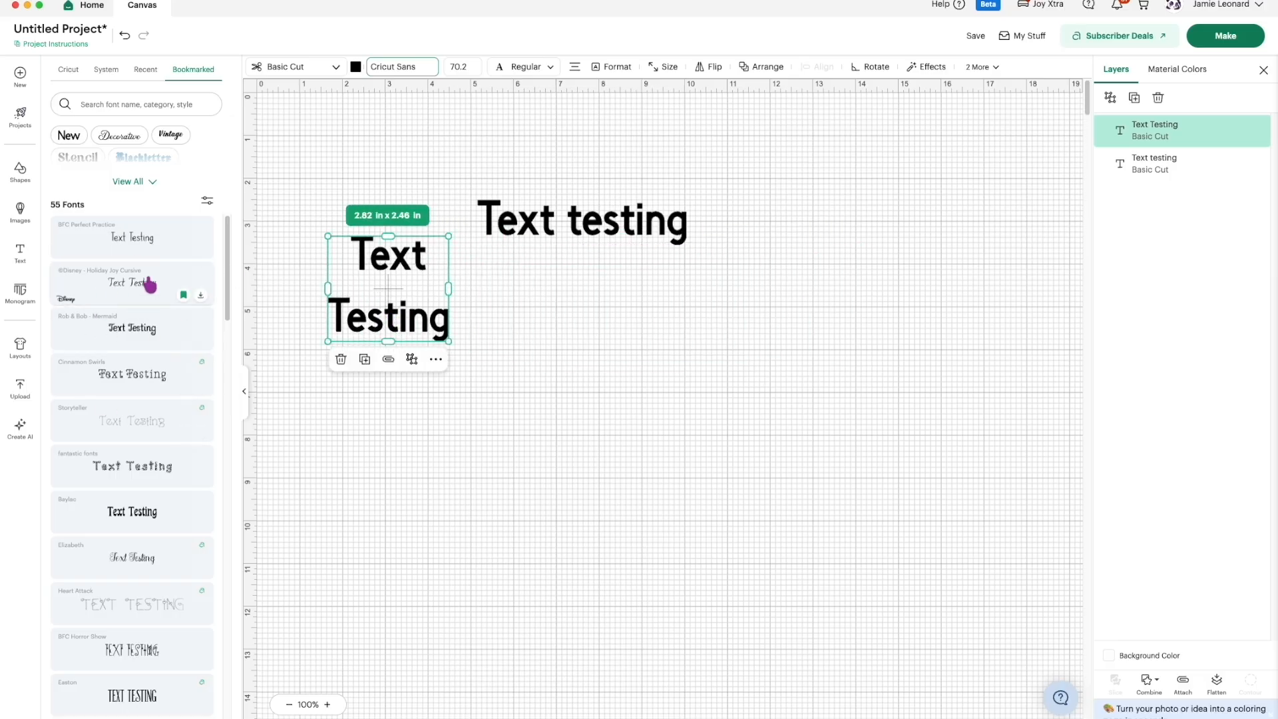
# Step: Apply the bookmarked Baylac font to the two-line text and enlarge it proportionally to 4.23 x 4.02 in
pyautogui.click(206, 202)
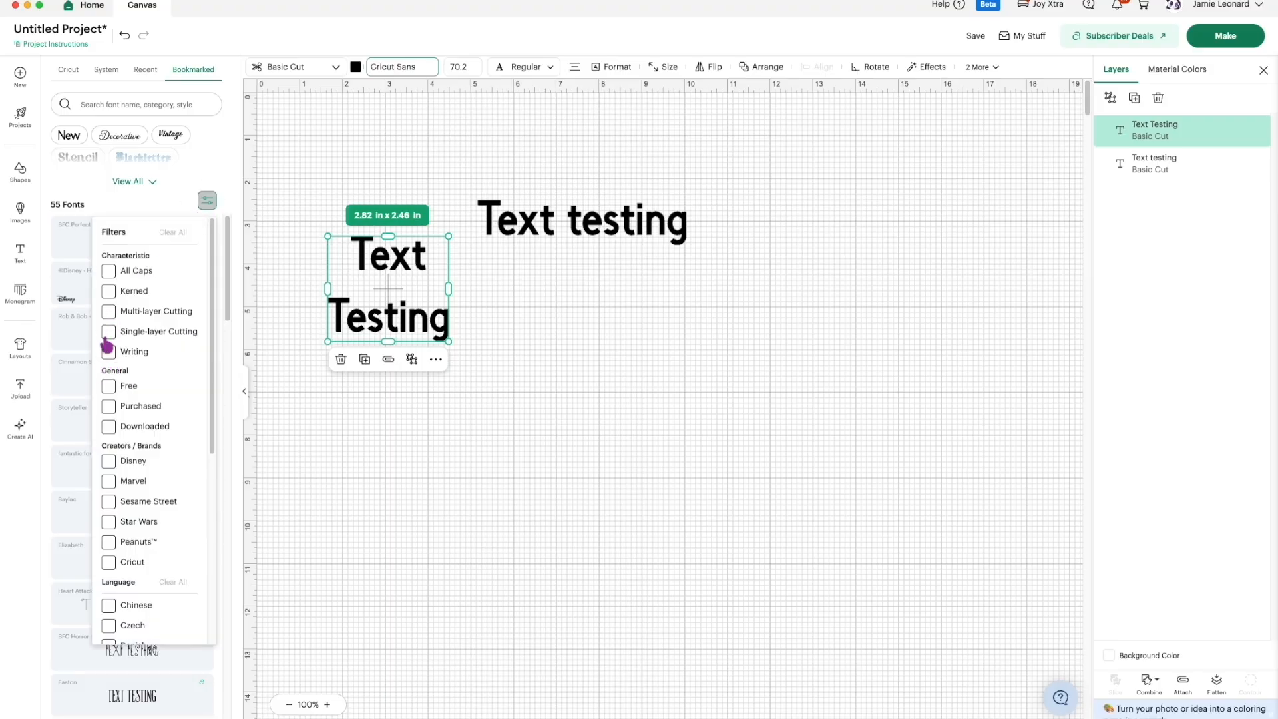
pyautogui.click(160, 206)
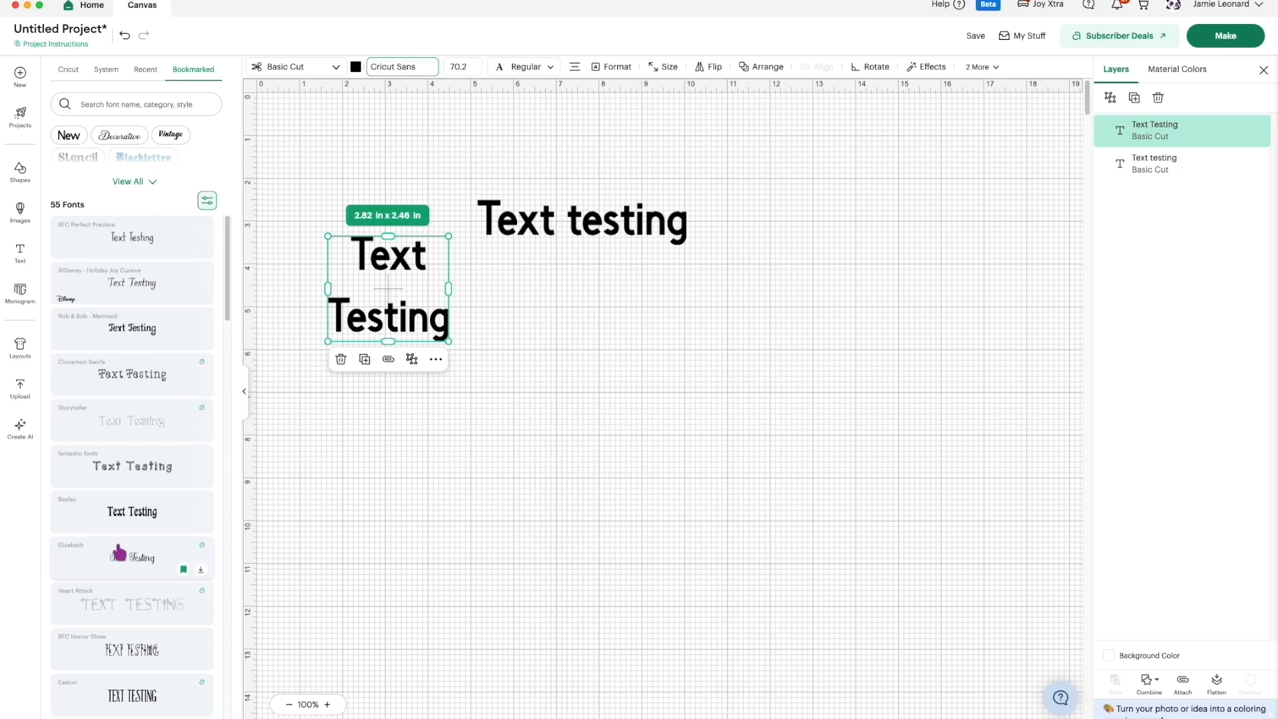
pyautogui.click(133, 525)
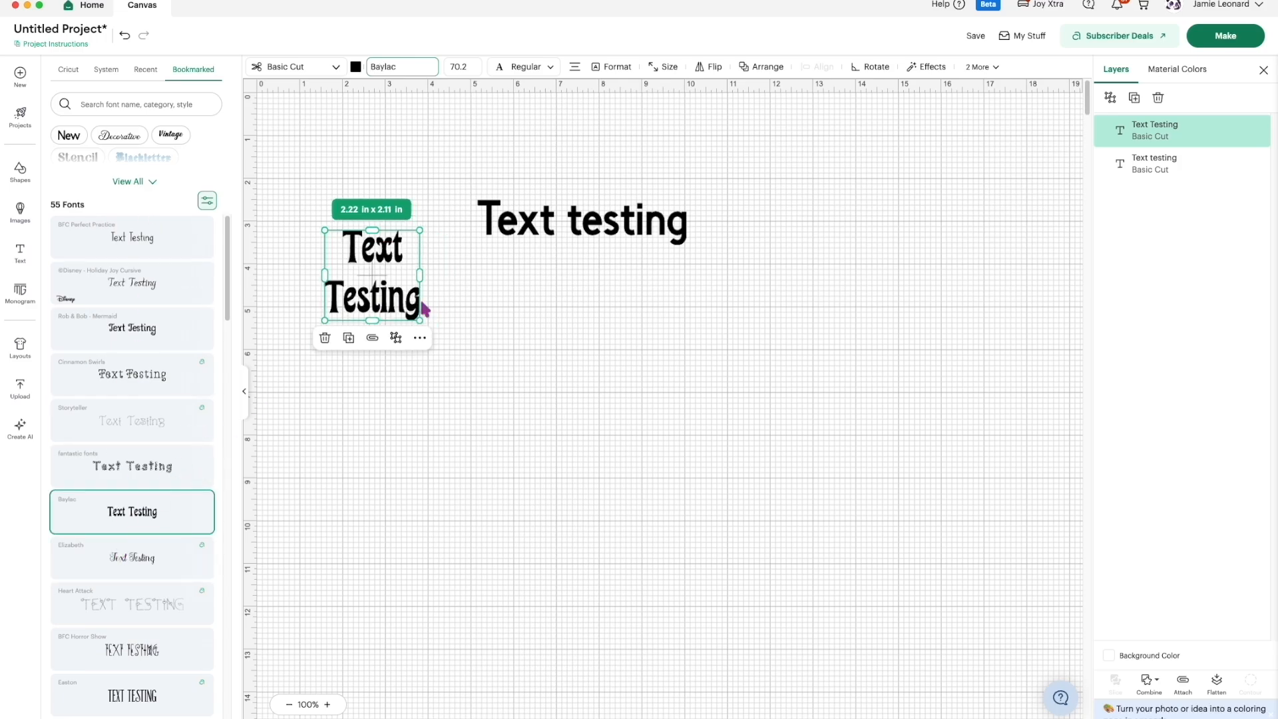
pyautogui.moveTo(422, 320); pyautogui.dragTo(506, 401)
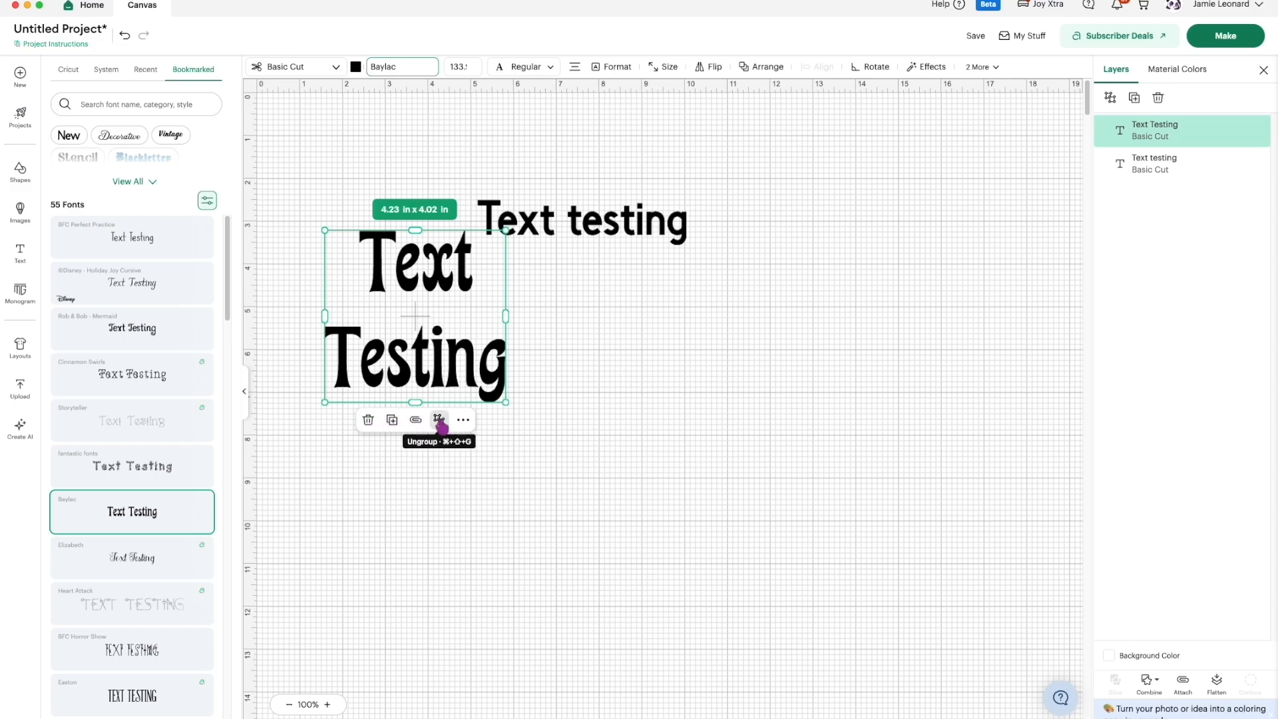
# Step: Examine the object actions available for the two-line text, including its Arrange options
pyautogui.click(463, 421)
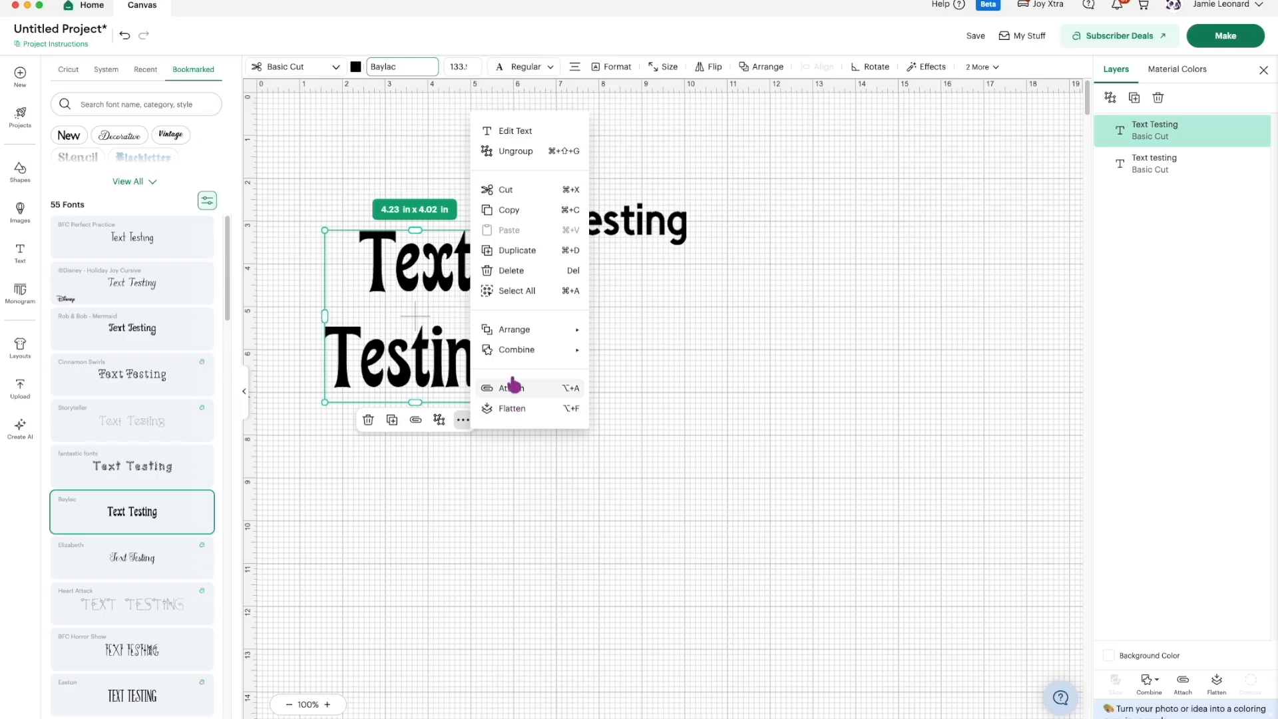
pyautogui.moveTo(508, 331)
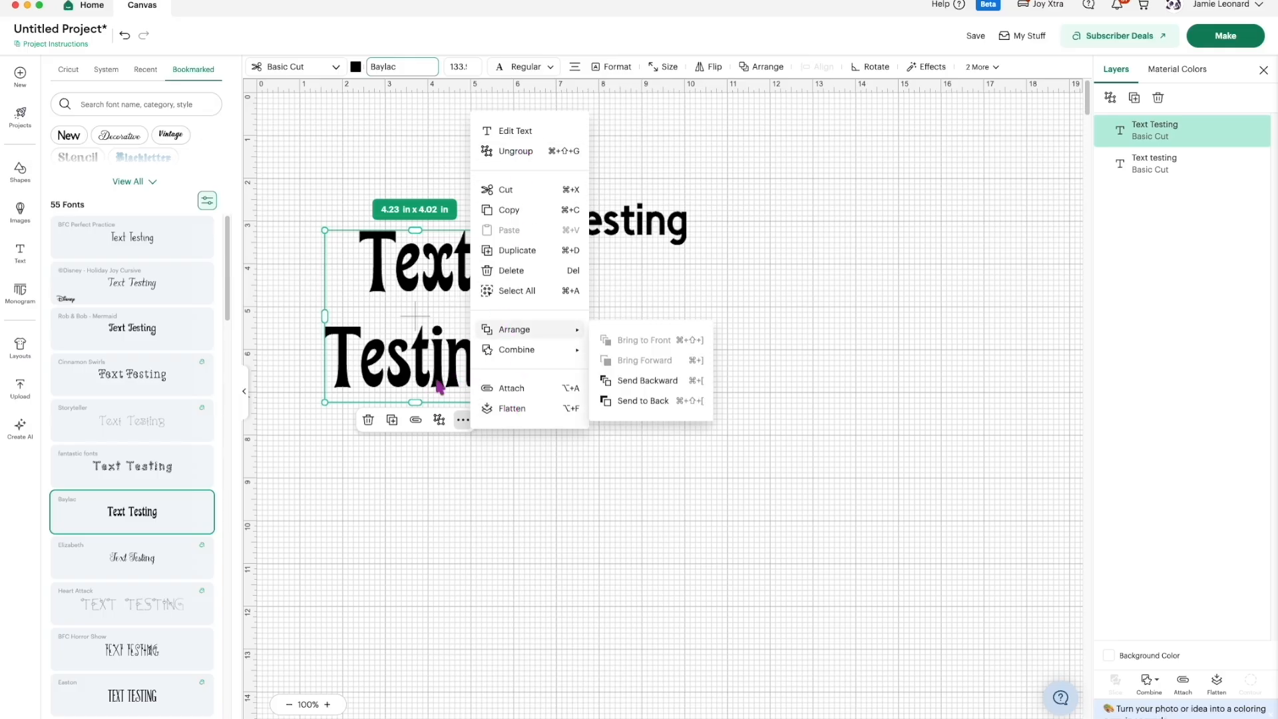
pyautogui.click(475, 498)
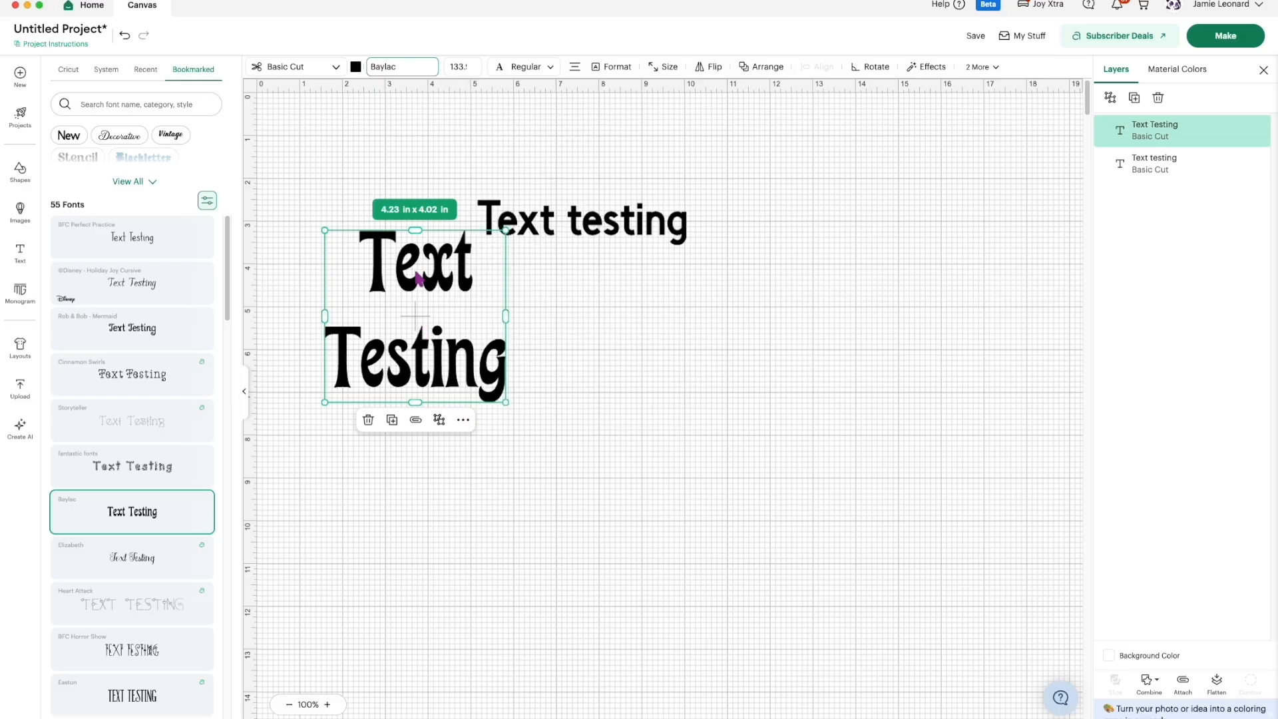
pyautogui.rightClick(428, 288)
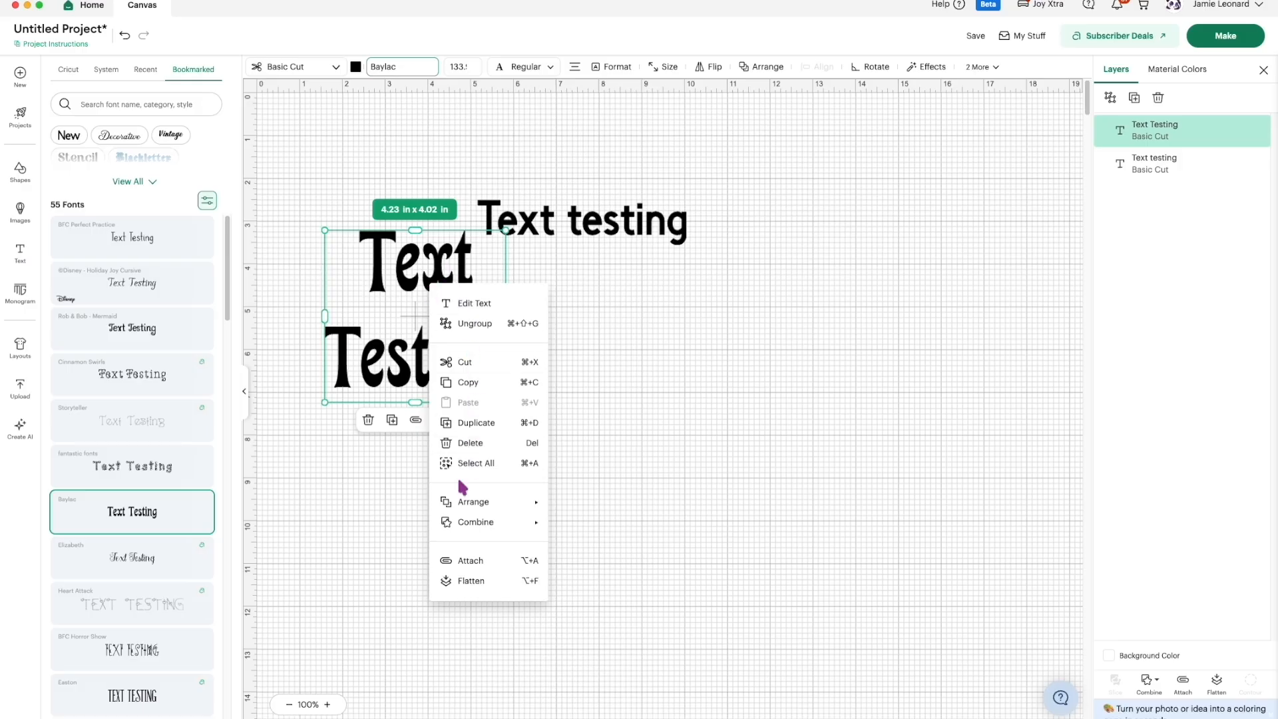
pyautogui.moveTo(462, 507)
pyautogui.click(586, 347)
# Step: Try left alignment on the Baylac text and return its lines to center alignment
pyautogui.click(575, 66)
pyautogui.click(574, 67)
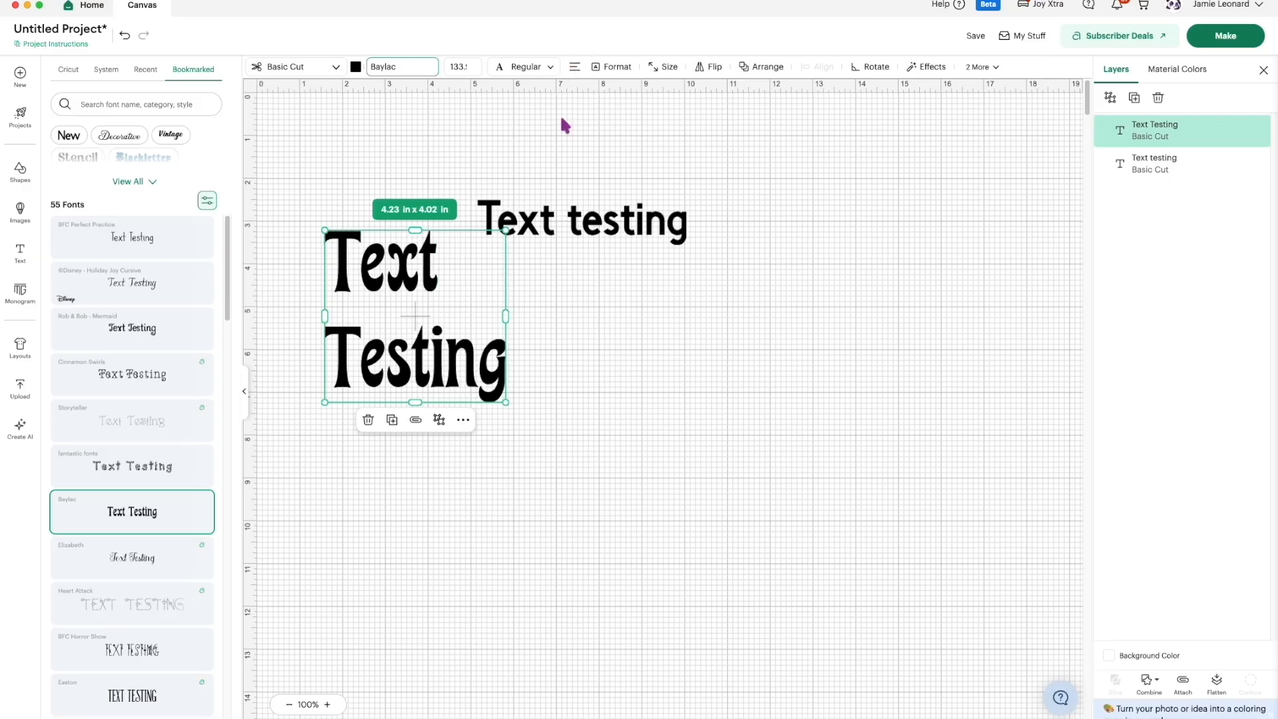
pyautogui.click(575, 66)
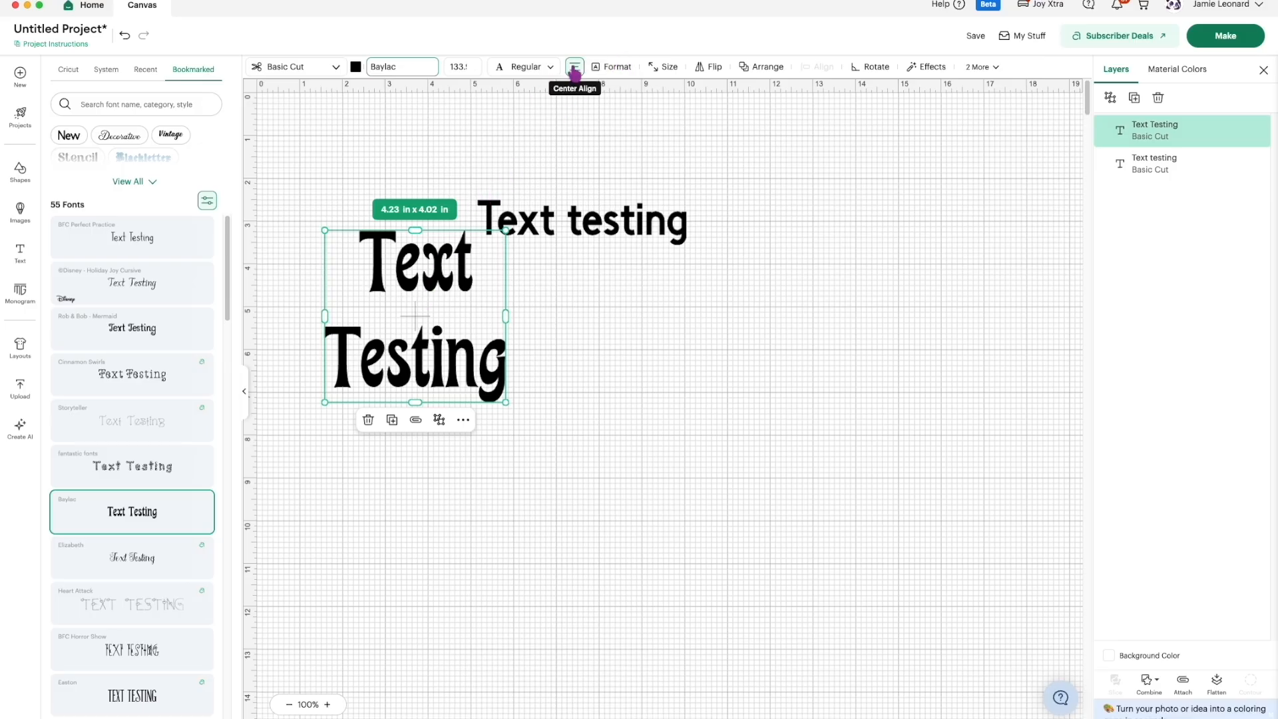
# Step: Move the two-line text below the single-line text, to about 5.8 in across and 4.8 in down
pyautogui.rightClick(442, 280)
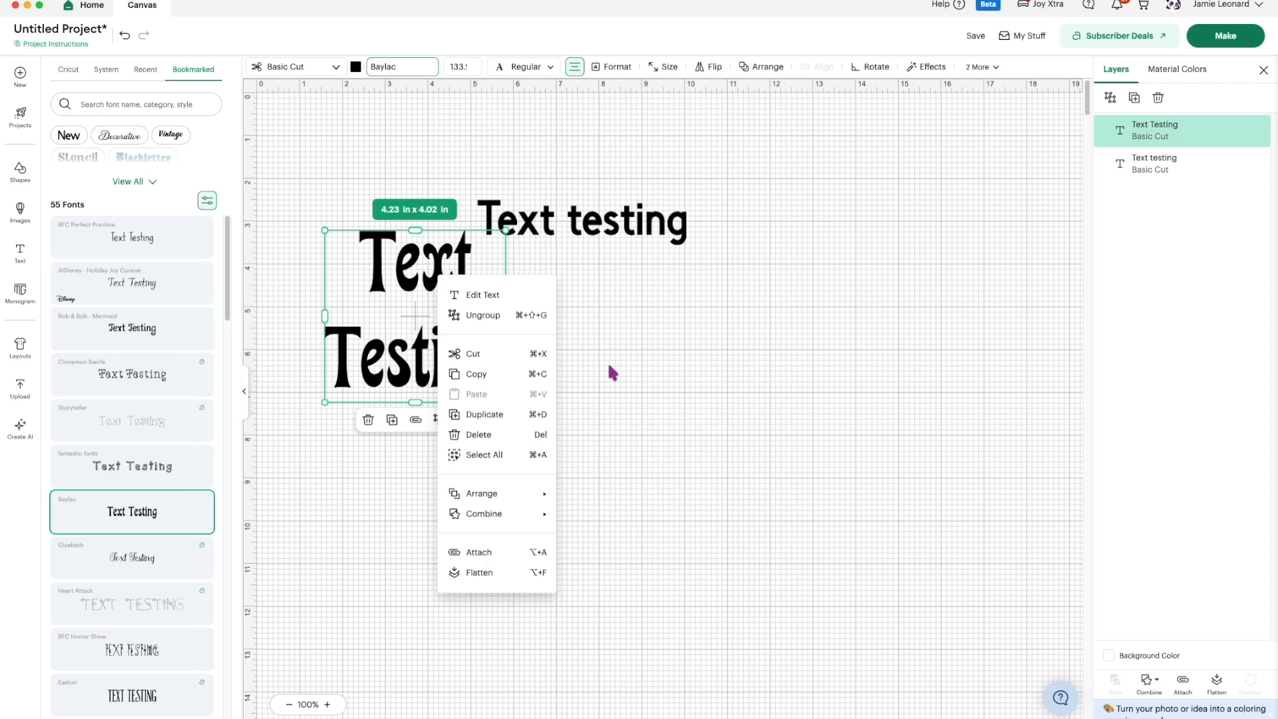
pyautogui.press('Escape')
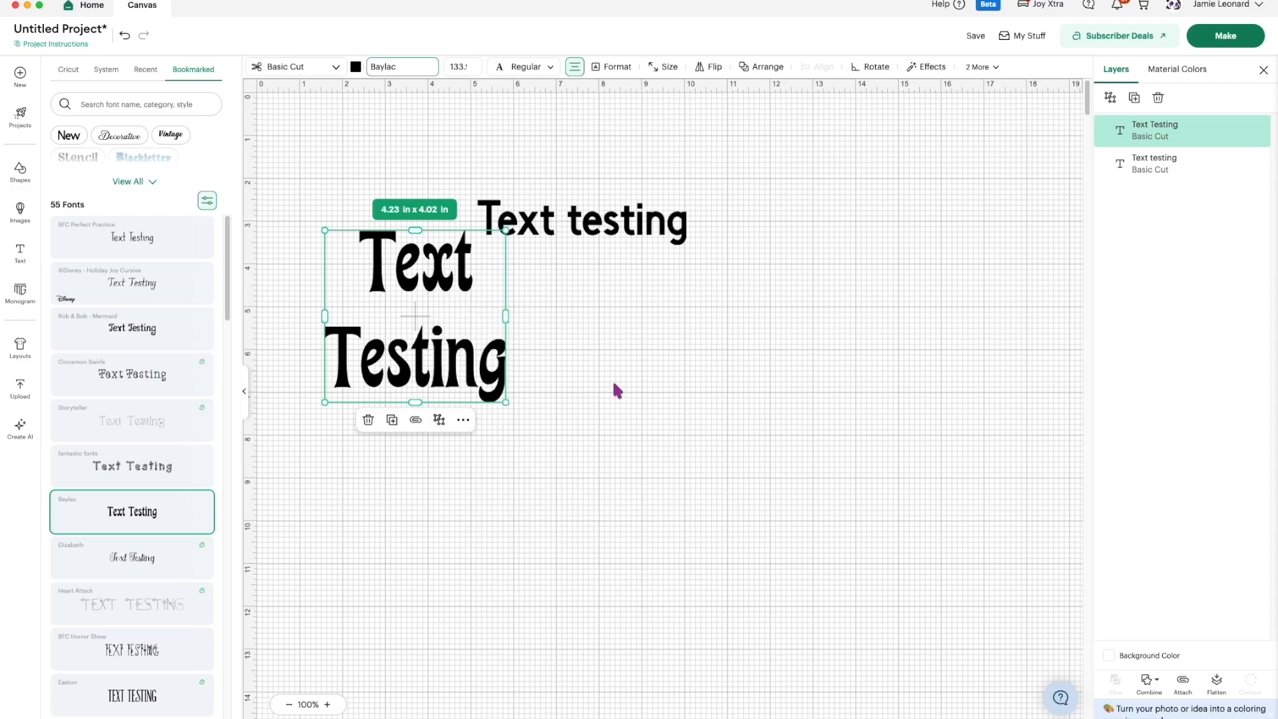
pyautogui.moveTo(412, 293); pyautogui.dragTo(596, 364)
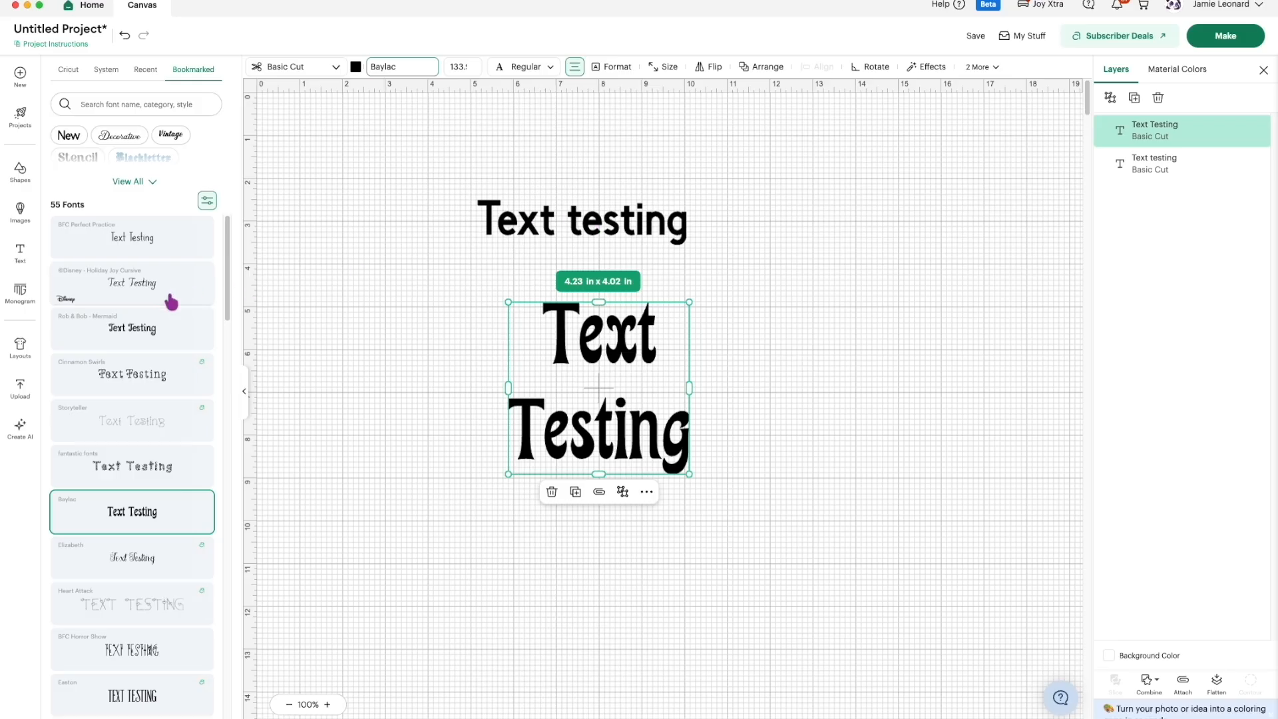
# Step: Insert the blue-outlined sheep image and place it beside the two-line text, about 1.2 in across and 4.1 in down
pyautogui.click(20, 213)
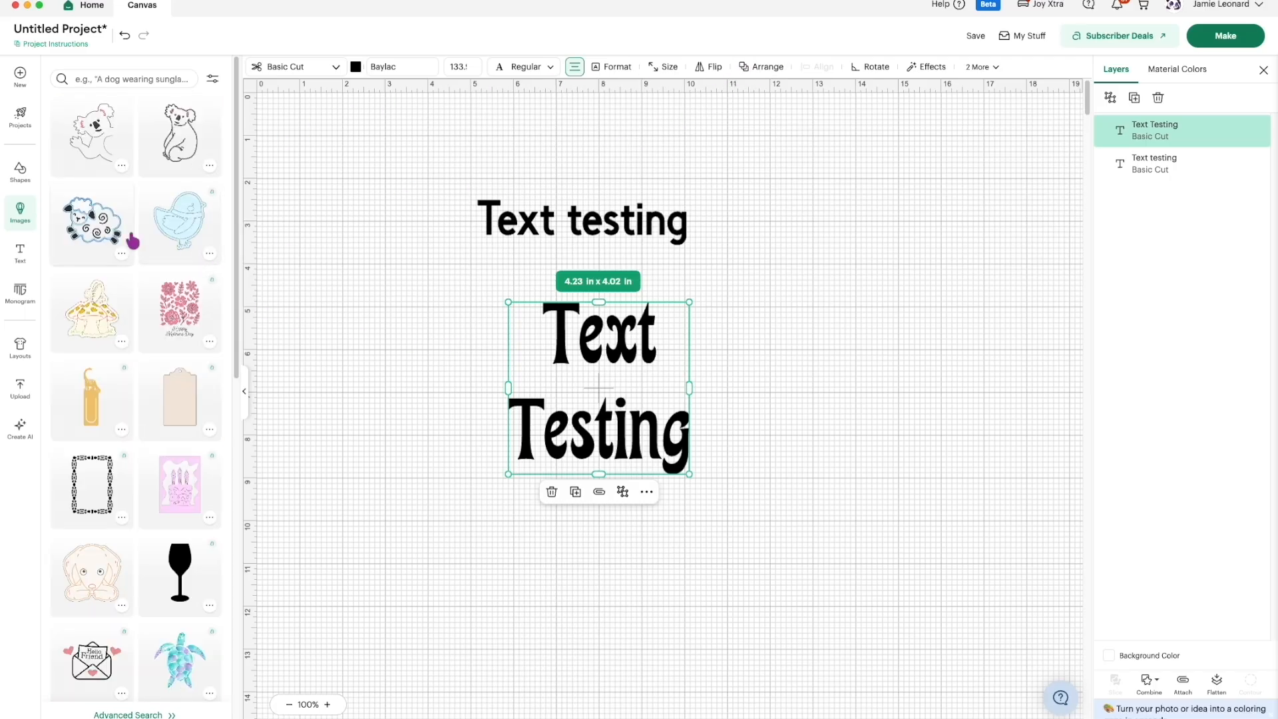
pyautogui.click(93, 229)
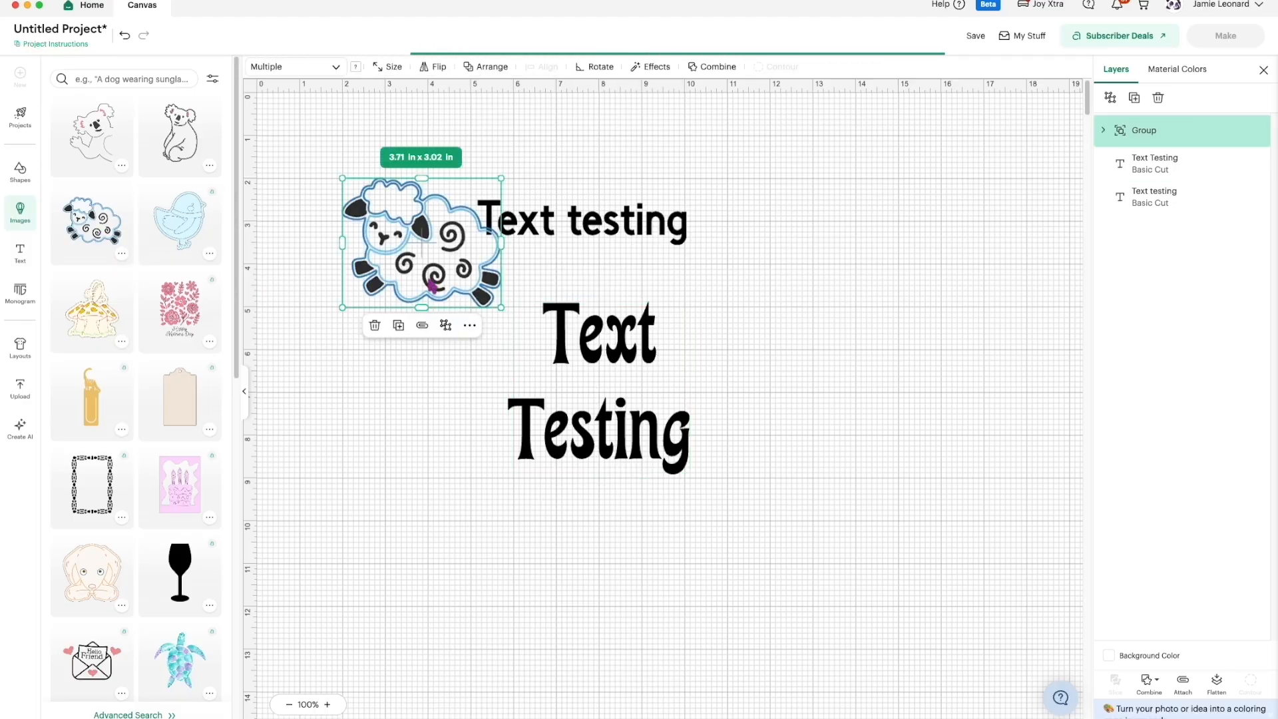
pyautogui.moveTo(422, 243); pyautogui.dragTo(393, 337)
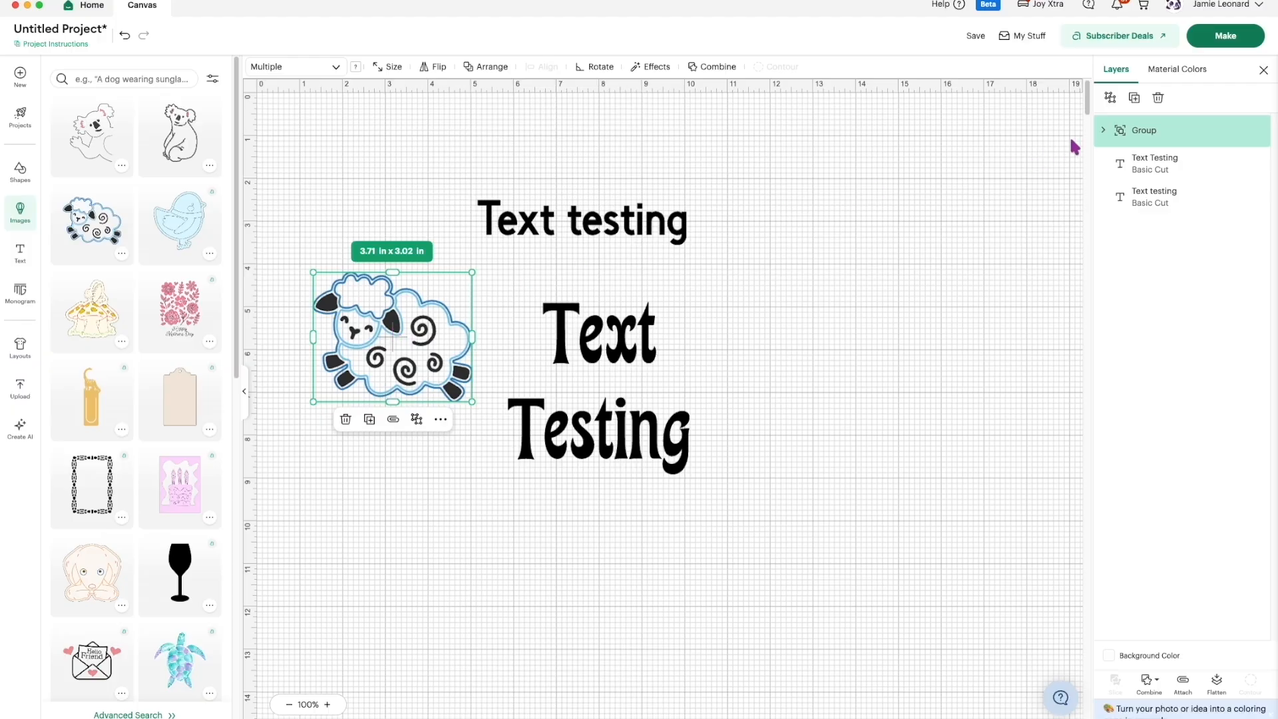
# Step: Expand the sheep group to show its layers and ungroup it
pyautogui.click(1105, 131)
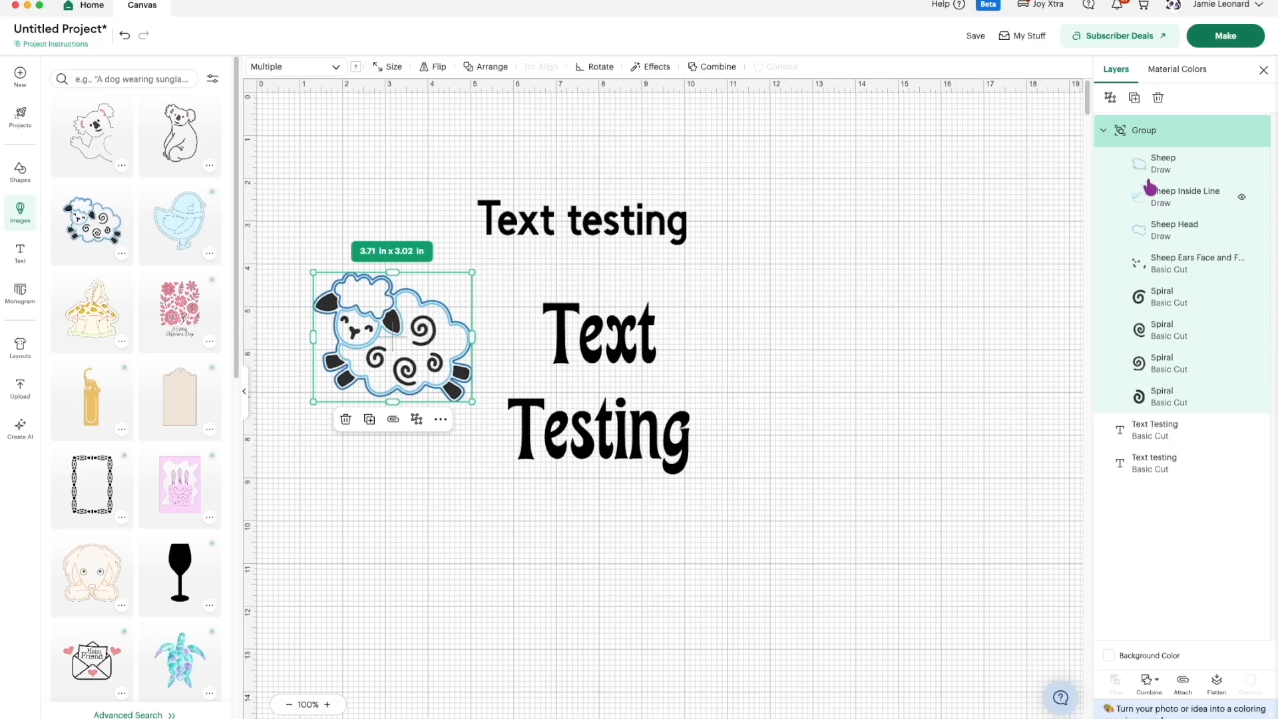
pyautogui.click(1118, 133)
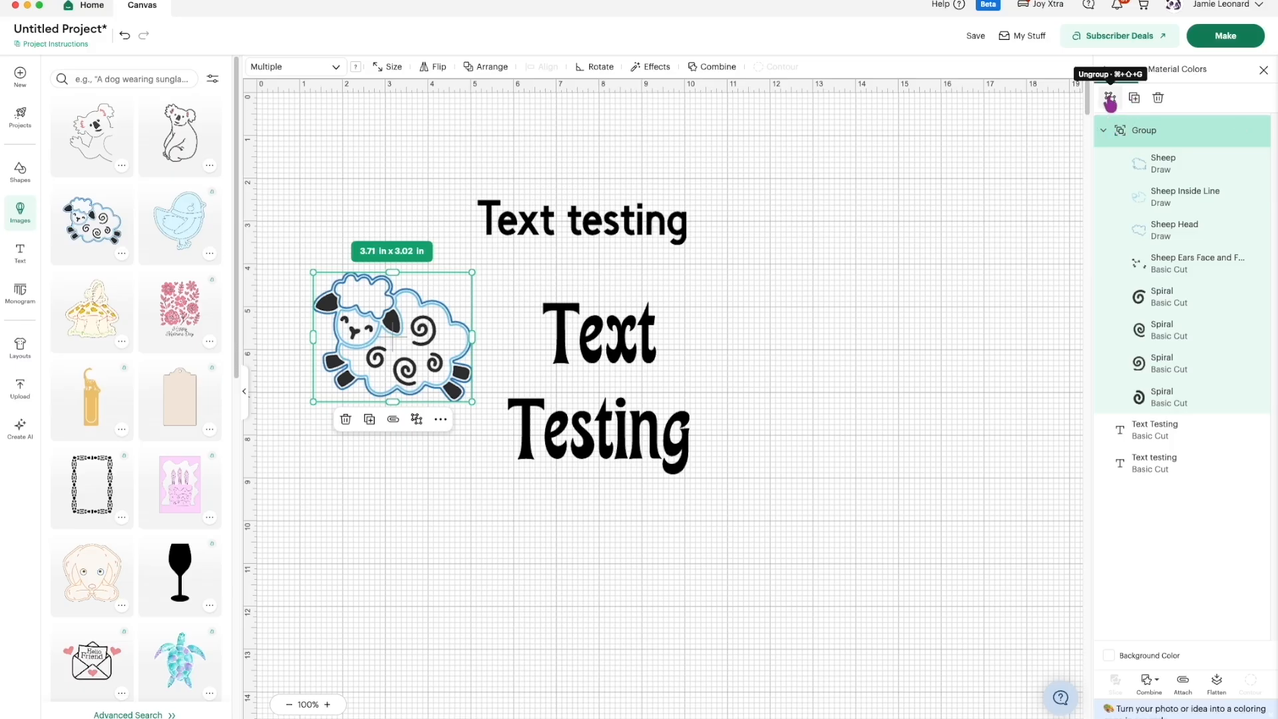
pyautogui.click(1110, 98)
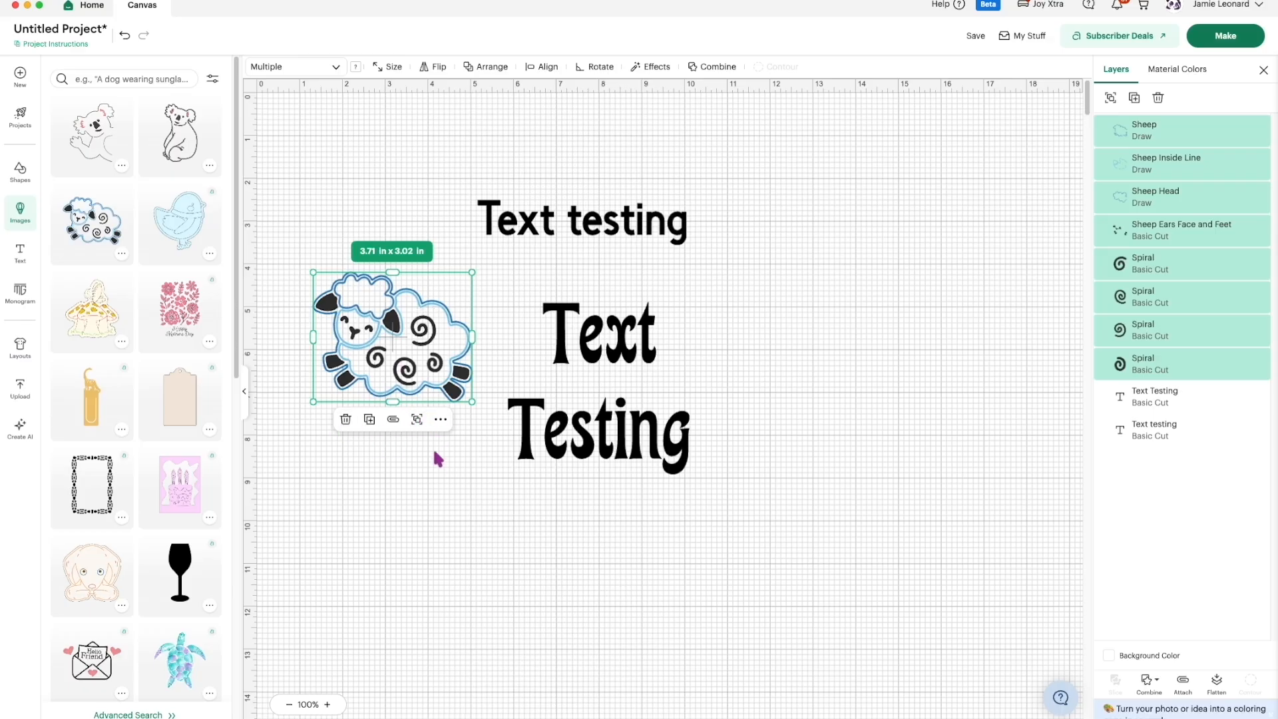
# Step: Inspect the contour pieces of the Sheep Inside Line layer
pyautogui.click(444, 476)
pyautogui.click(1137, 163)
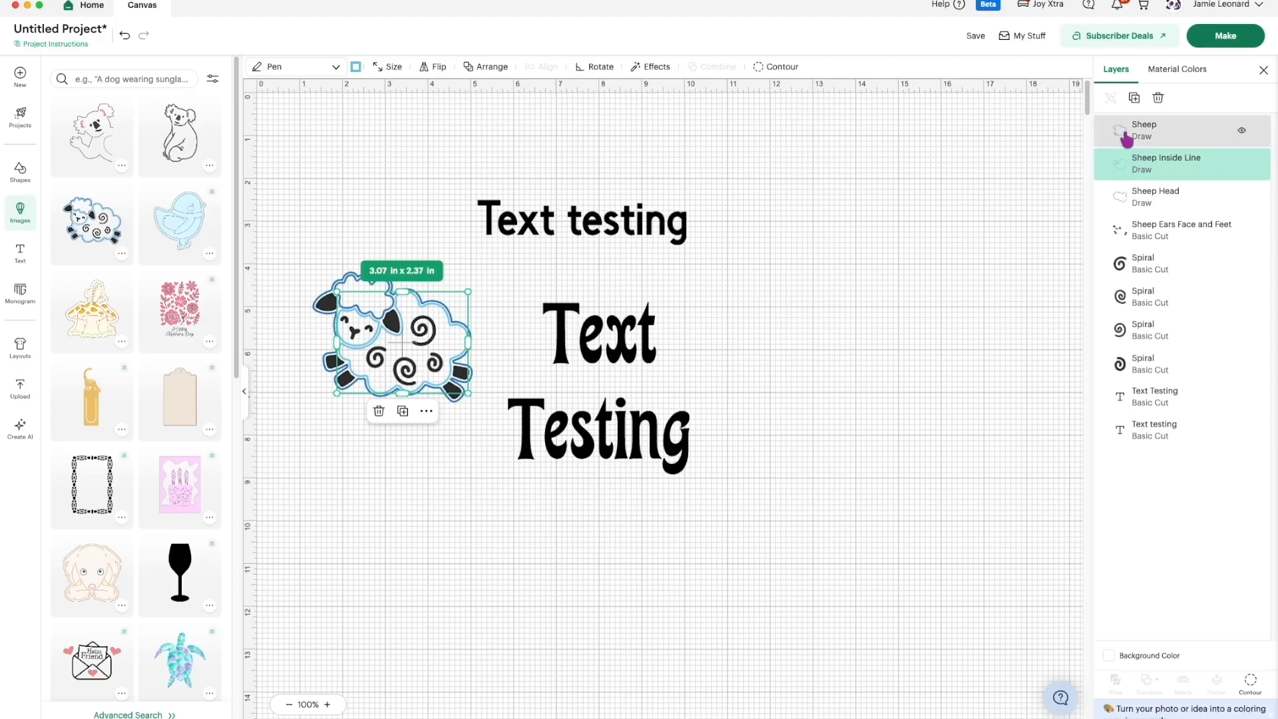
pyautogui.click(1245, 685)
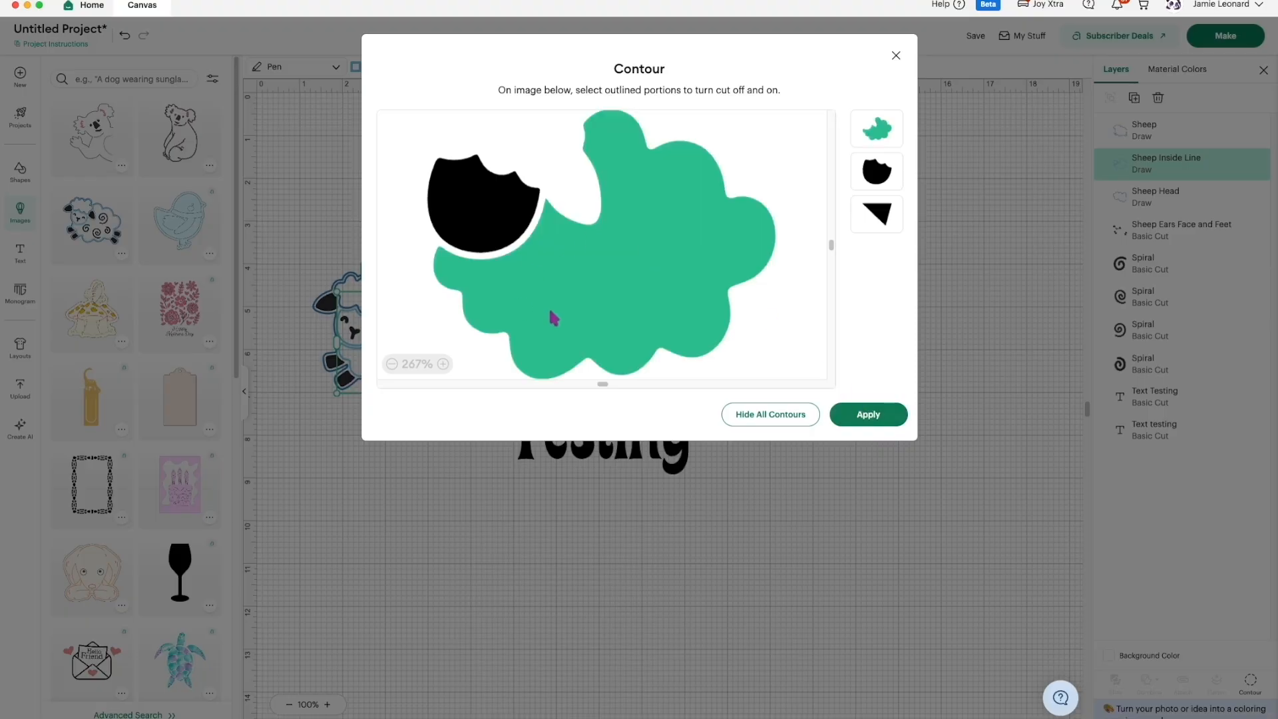
pyautogui.click(897, 53)
# Step: Spread the sheep's parts apart, moving the body outline with its ears, face and feet up, the inside line down and the head outline aside
pyautogui.click(401, 343)
pyautogui.moveTo(400, 339); pyautogui.dragTo(369, 149)
pyautogui.moveTo(358, 304); pyautogui.dragTo(322, 360)
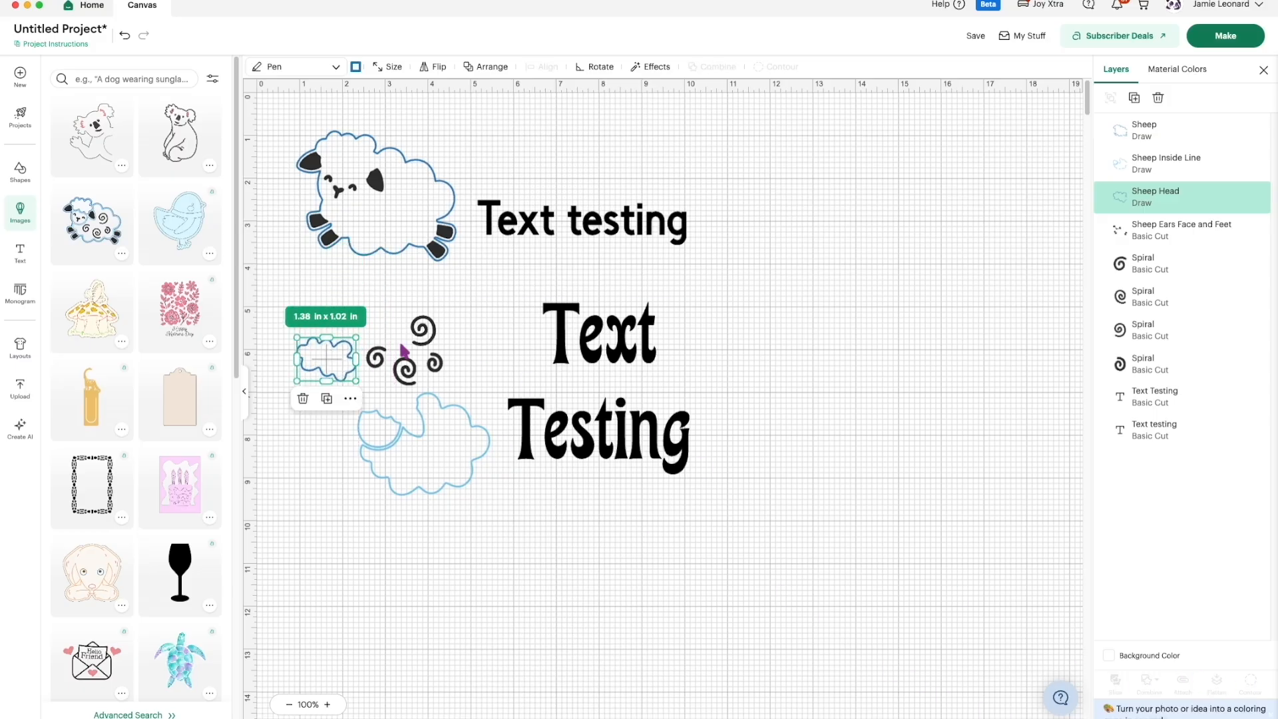
# Step: Examine the Contour, Combine and Effects options available for the sheep outline, the inside line, and the inside line selected together with spirals
pyautogui.click(384, 251)
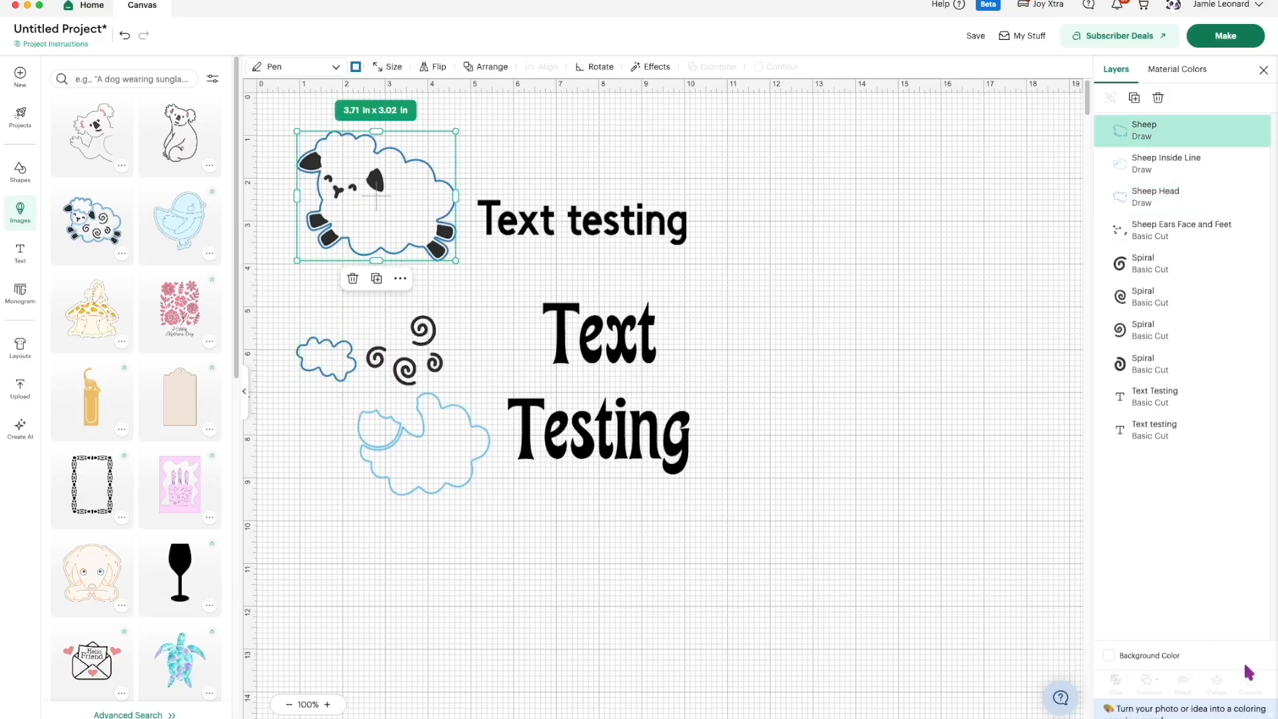
pyautogui.click(427, 397)
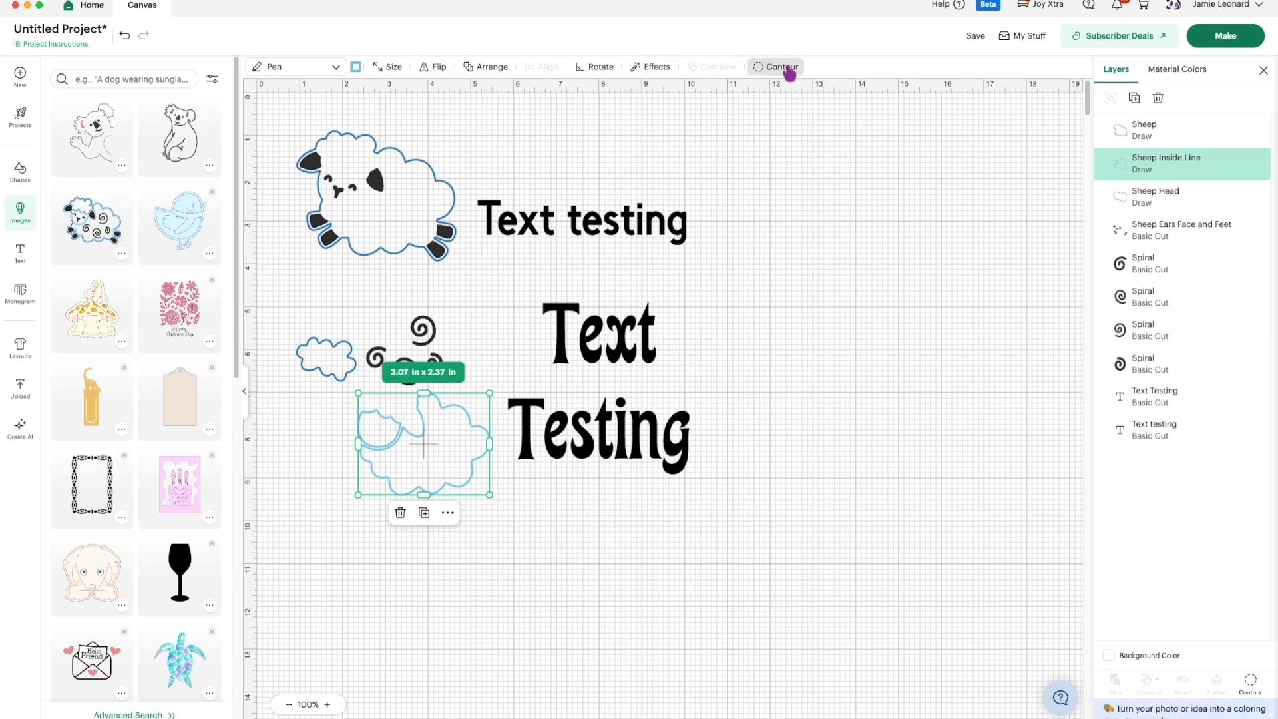
pyautogui.moveTo(406, 473); pyautogui.dragTo(386, 280)
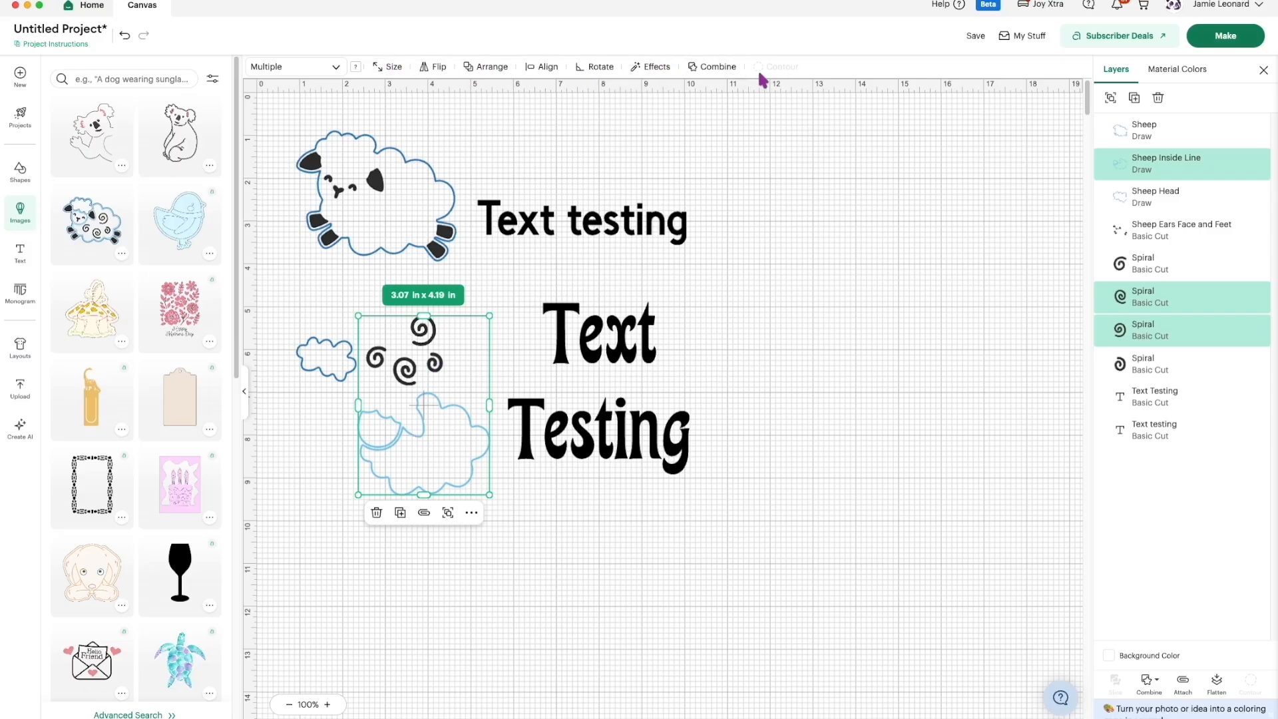
pyautogui.click(717, 70)
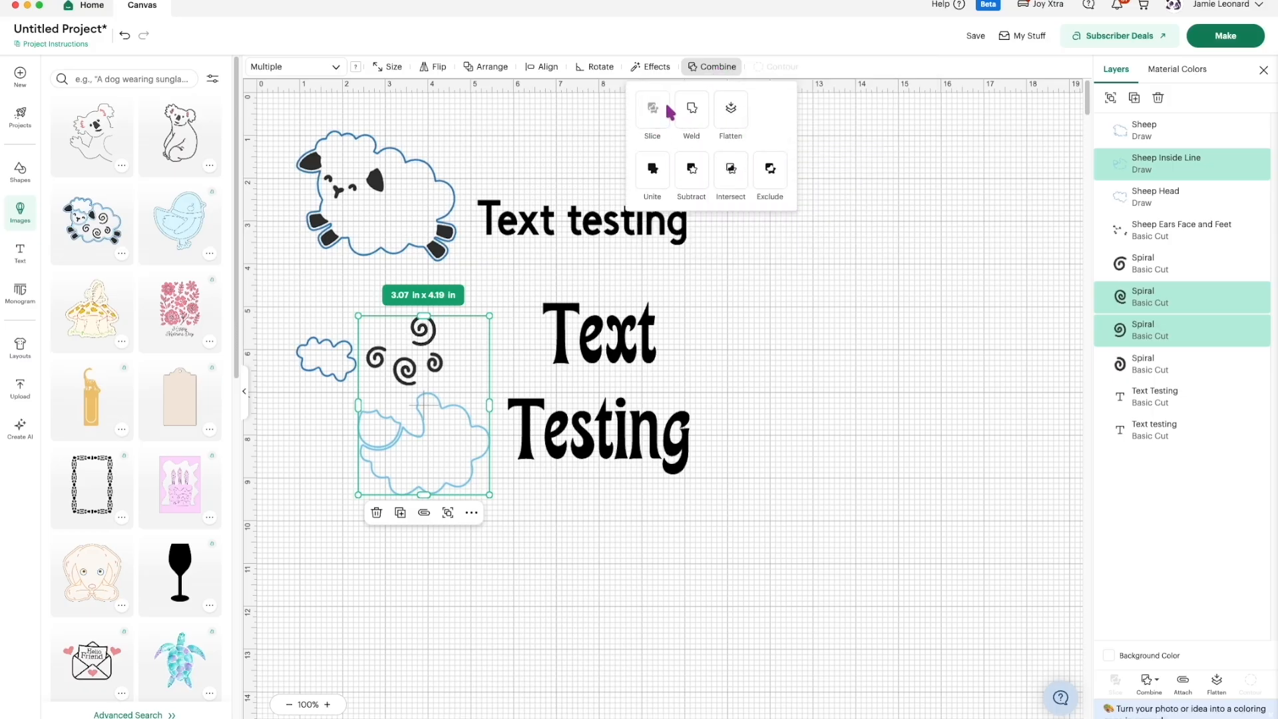
pyautogui.click(656, 70)
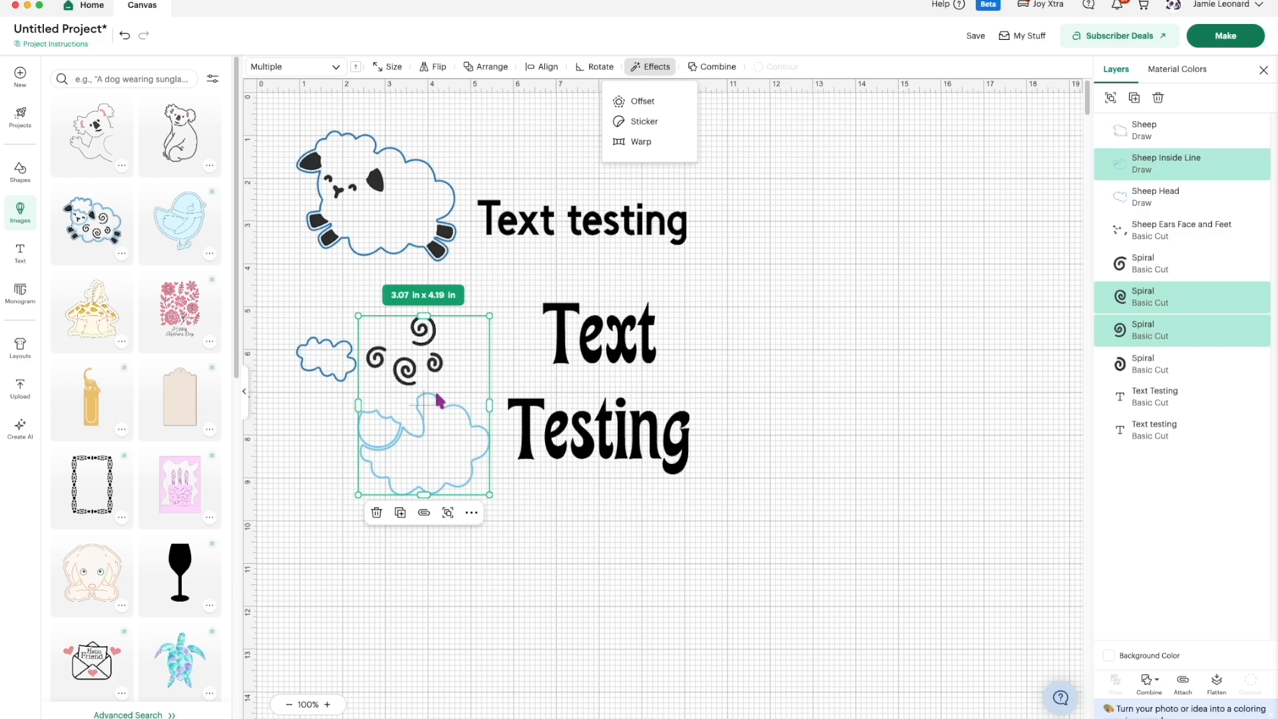
# Step: Hide the image library and move the two-line text slightly down and right and the single-line text to about x 8.36, y 3.5
pyautogui.click(243, 385)
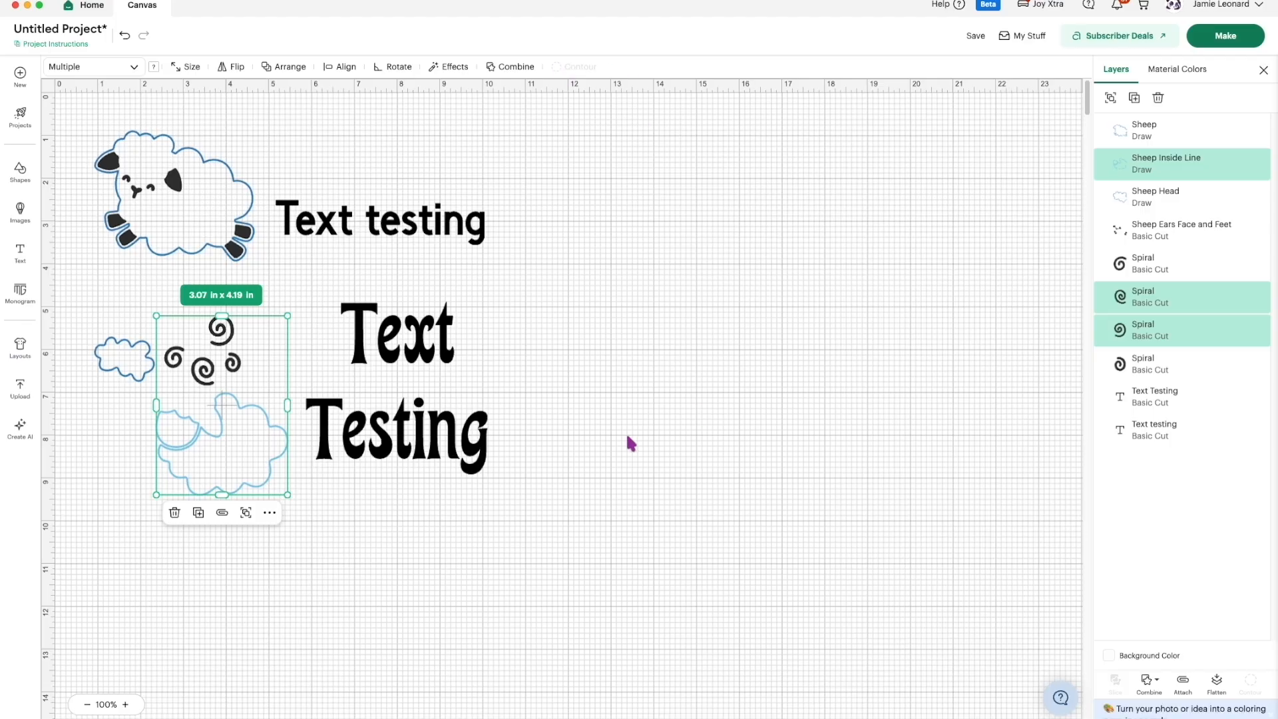
pyautogui.moveTo(398, 360); pyautogui.dragTo(419, 401)
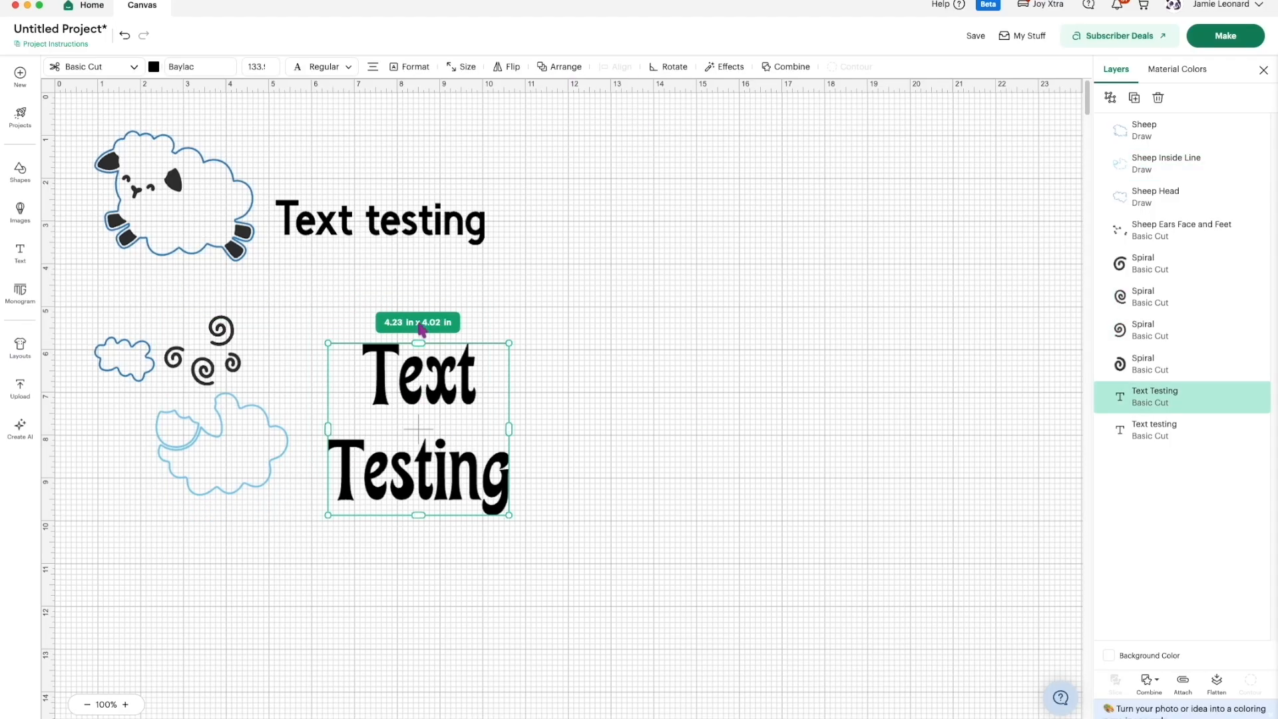
pyautogui.moveTo(399, 228); pyautogui.dragTo(535, 266)
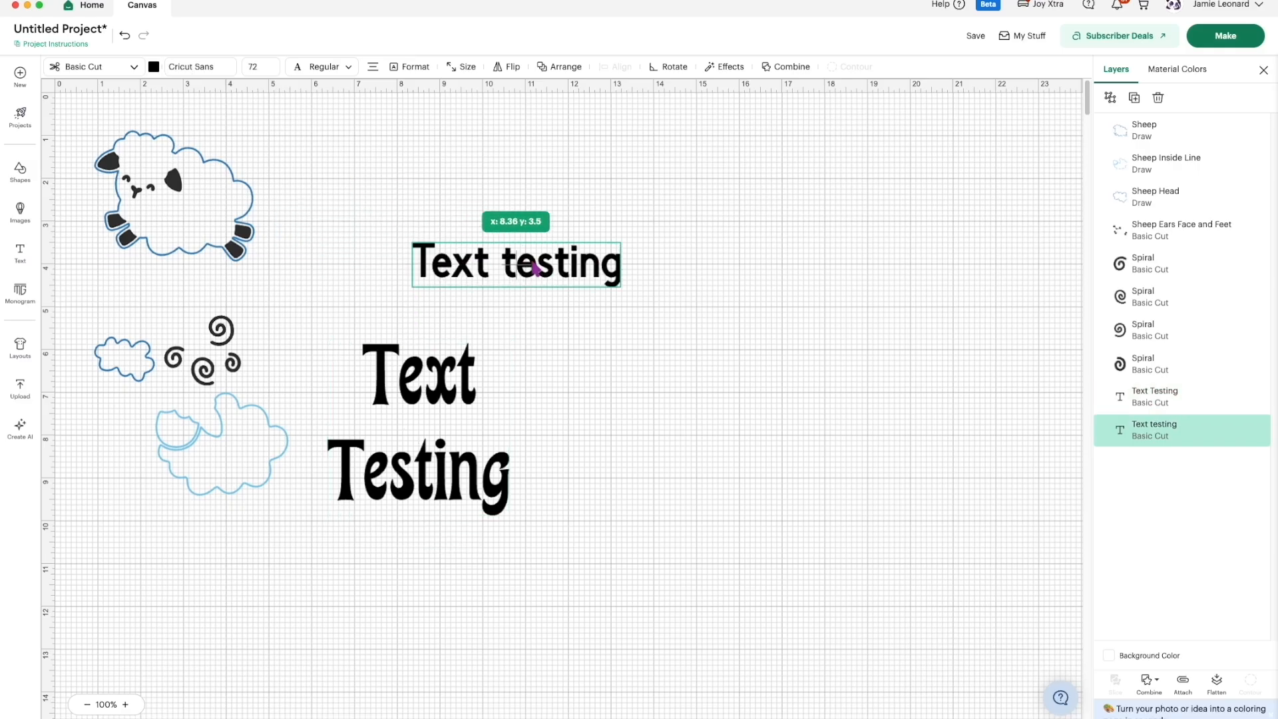